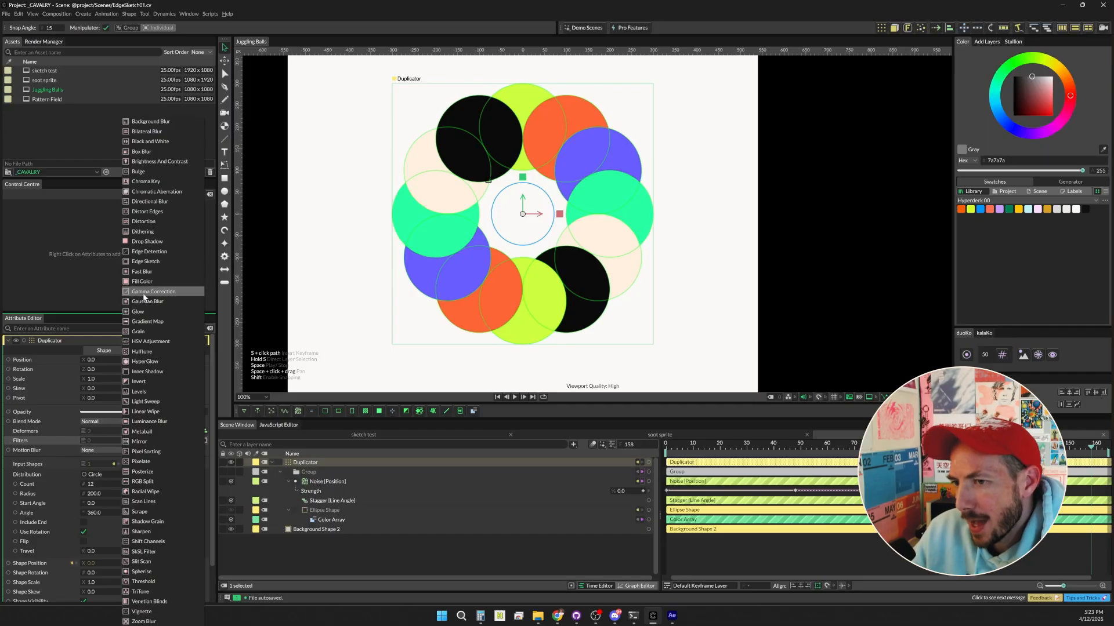
# Step: Add an Edge Sketch filter to the Duplicator and move the playhead to frame 0
pyautogui.click(145, 262)
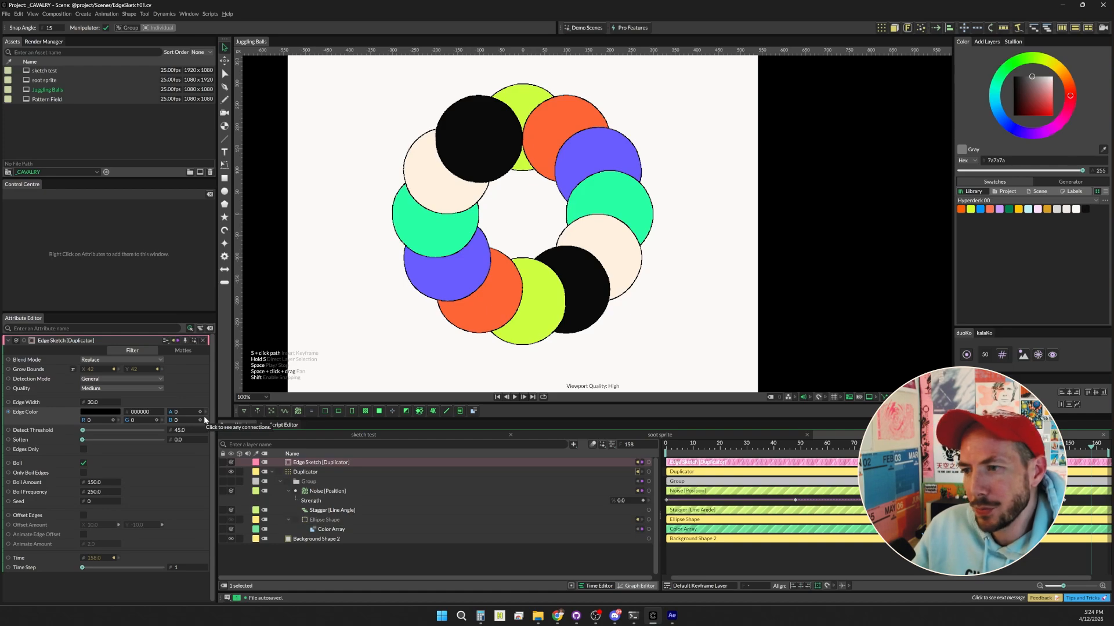
pyautogui.click(667, 443)
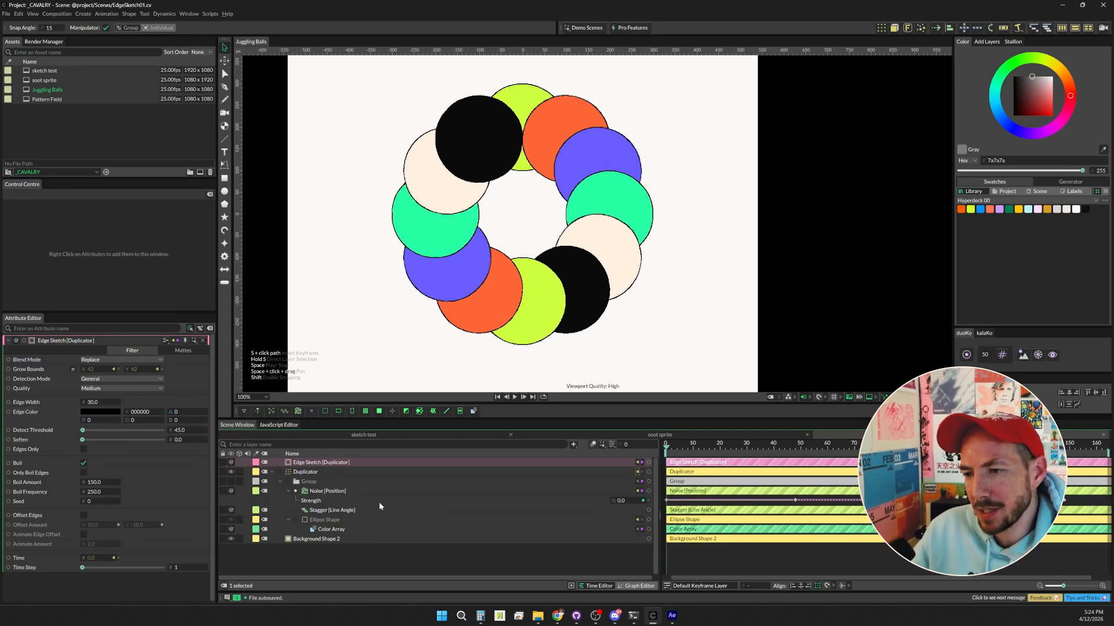
pyautogui.moveTo(675, 453); pyautogui.dragTo(641, 441)
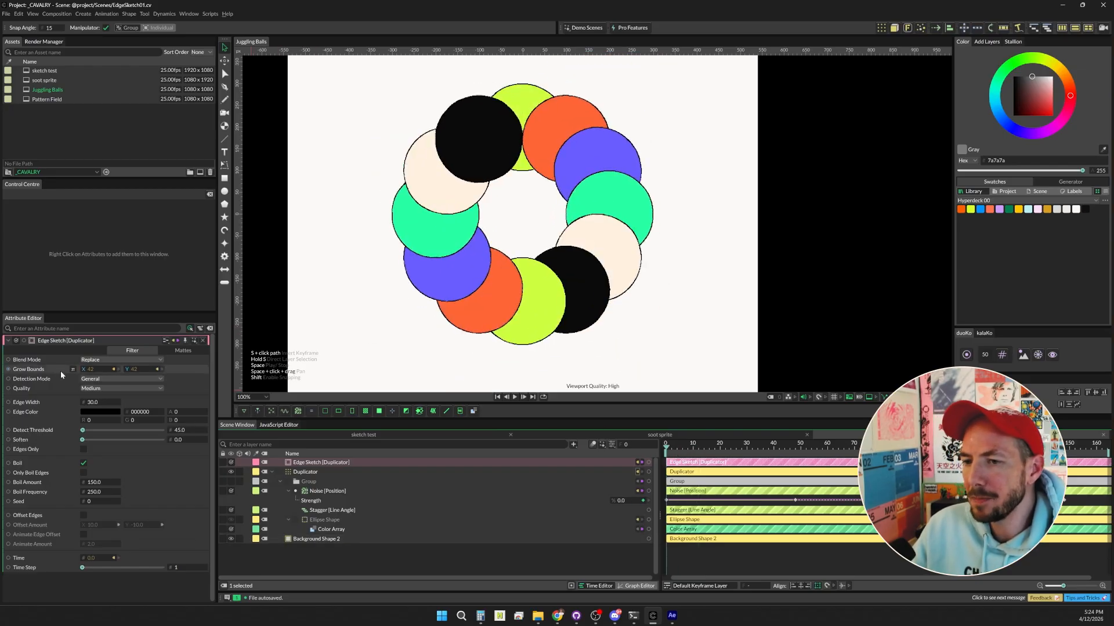
# Step: Keep the Edge Sketch filter's Detection Mode at General and set its Quality to Low
pyautogui.click(122, 379)
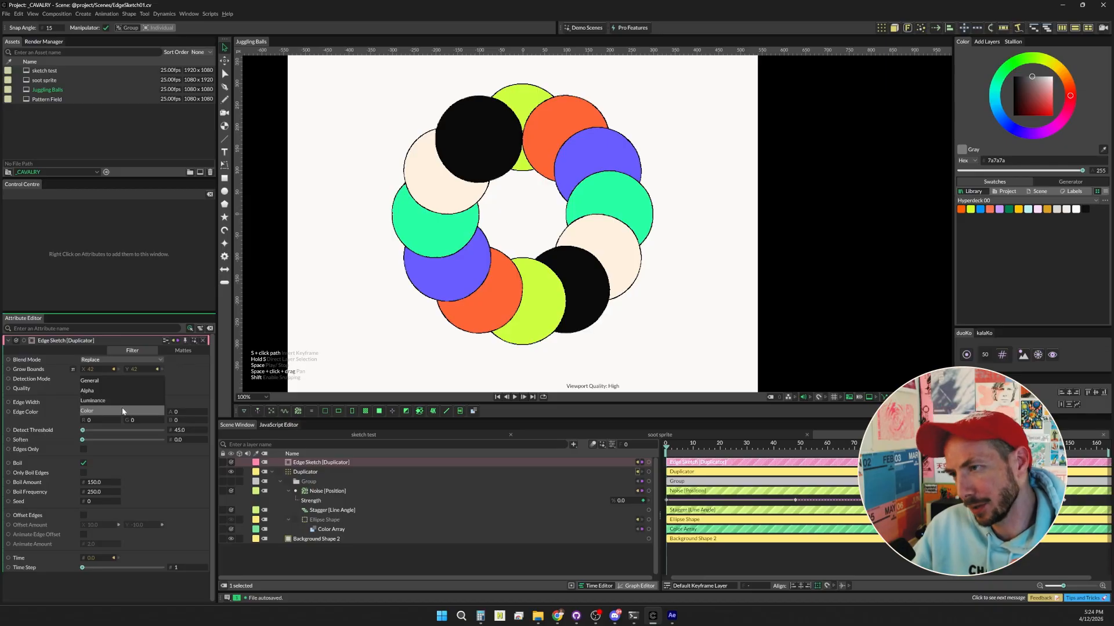
pyautogui.click(128, 381)
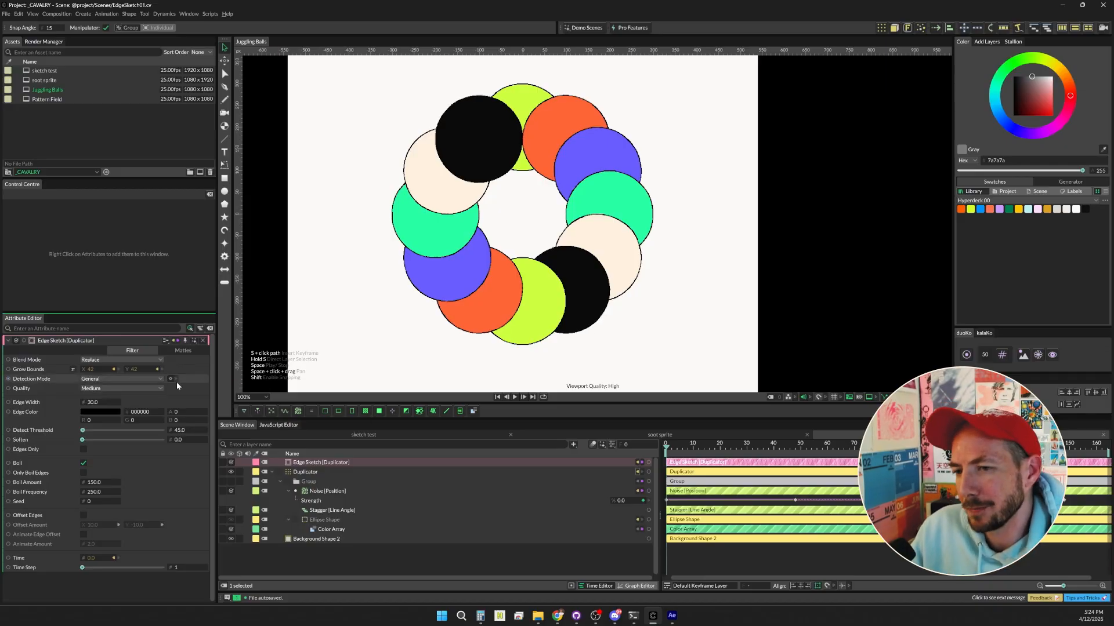
pyautogui.click(125, 389)
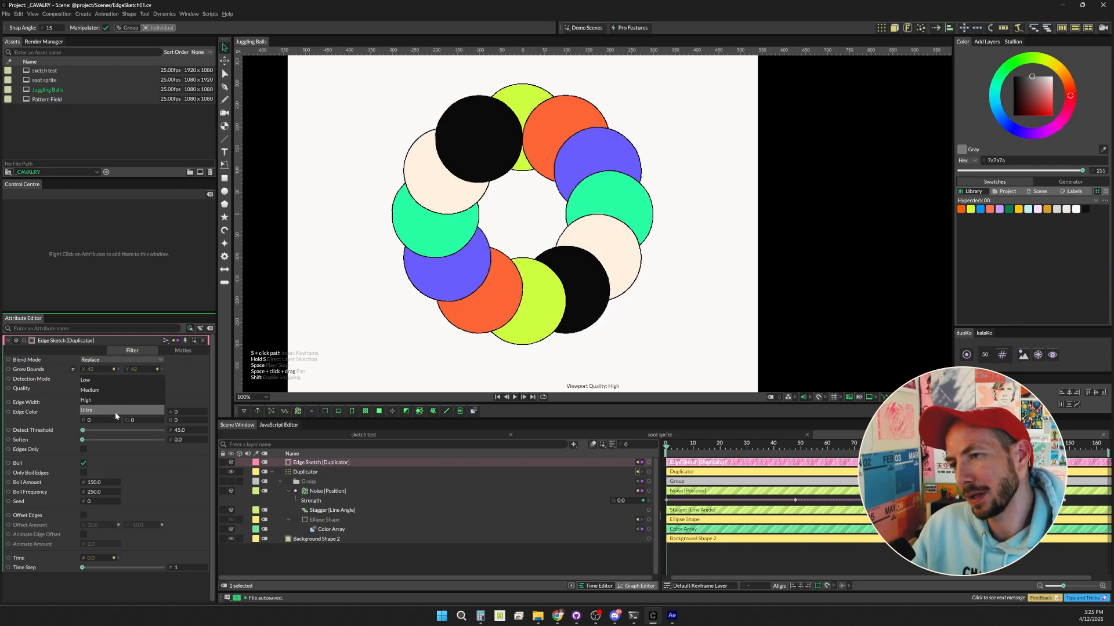
pyautogui.click(106, 382)
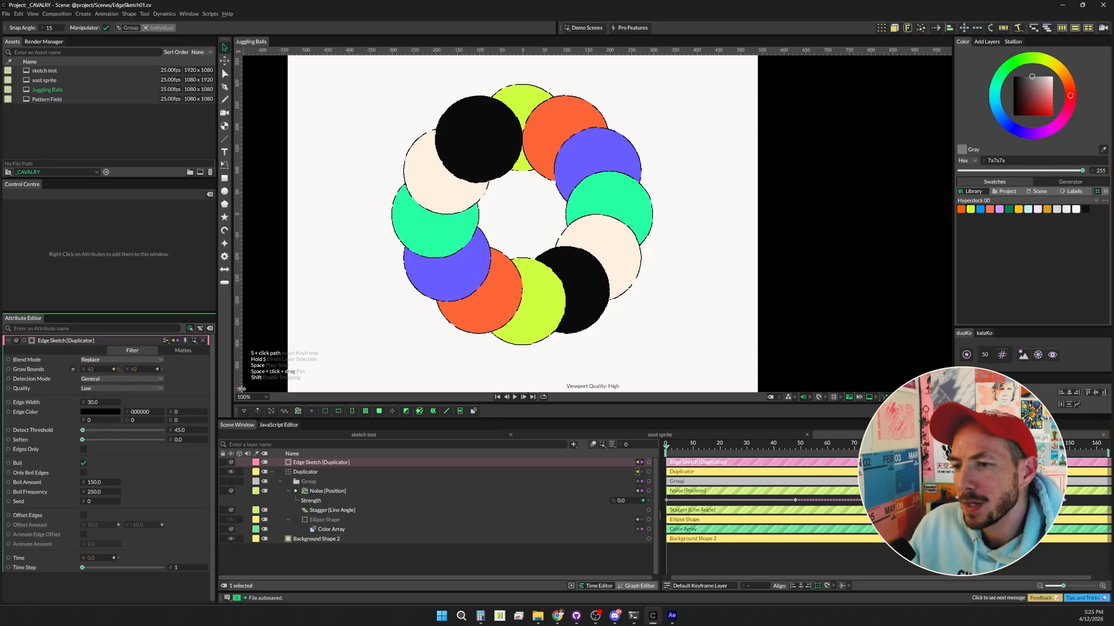
# Step: Examine the circles' sketched outlines at smaller zoom levels and again at 100%, with the artwork centred
pyautogui.click(266, 397)
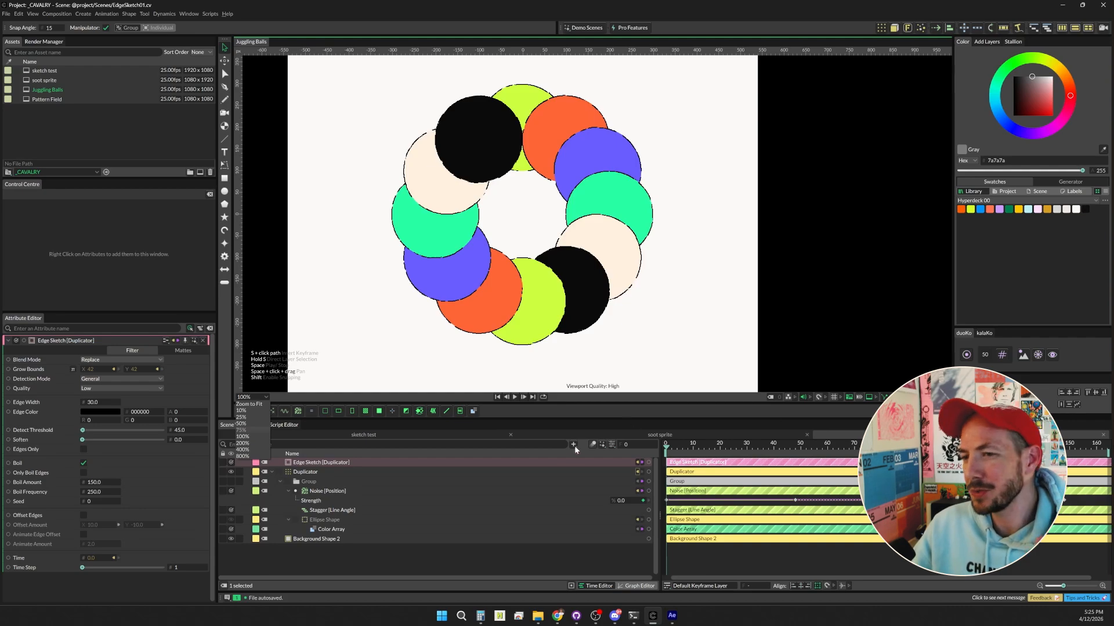
pyautogui.click(247, 443)
pyautogui.scroll(-6, 759, 319)
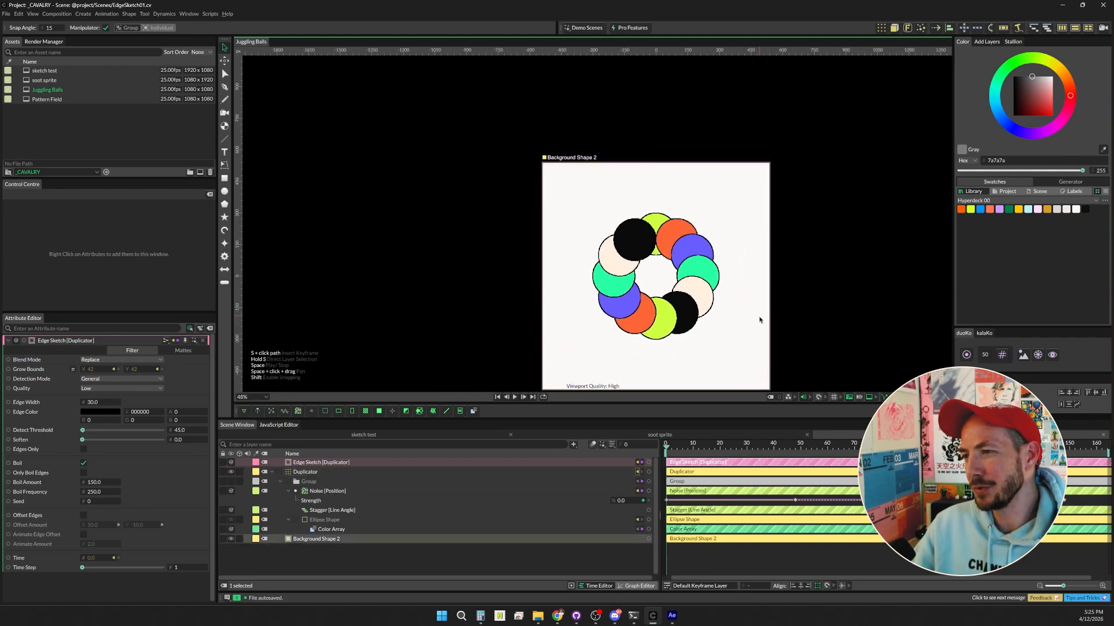
pyautogui.scroll(-3, 774, 348)
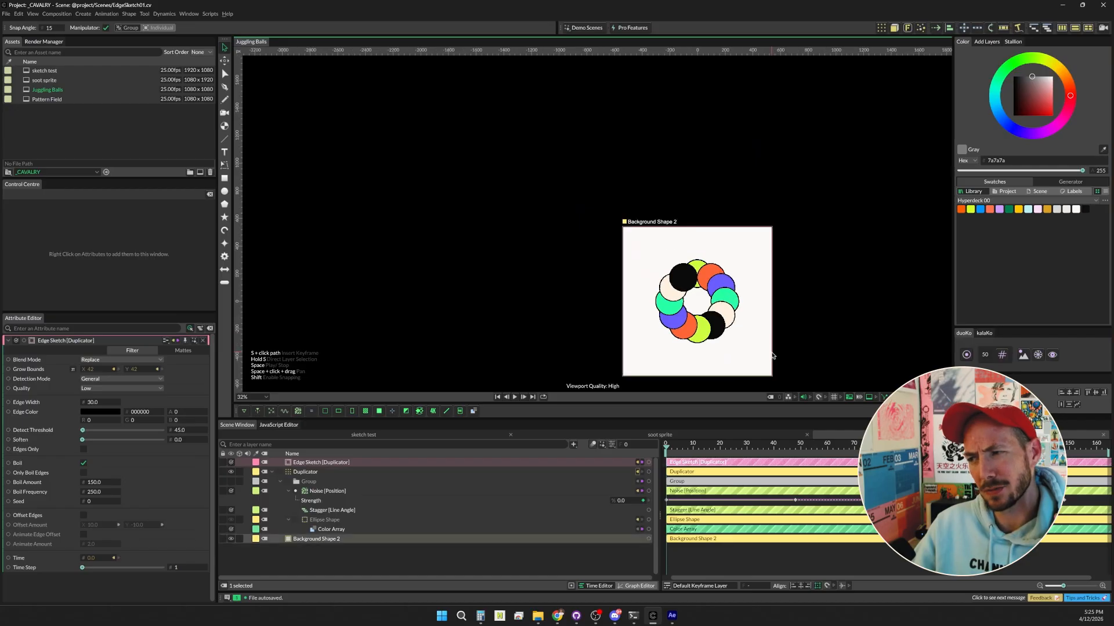
pyautogui.scroll(3, 772, 356)
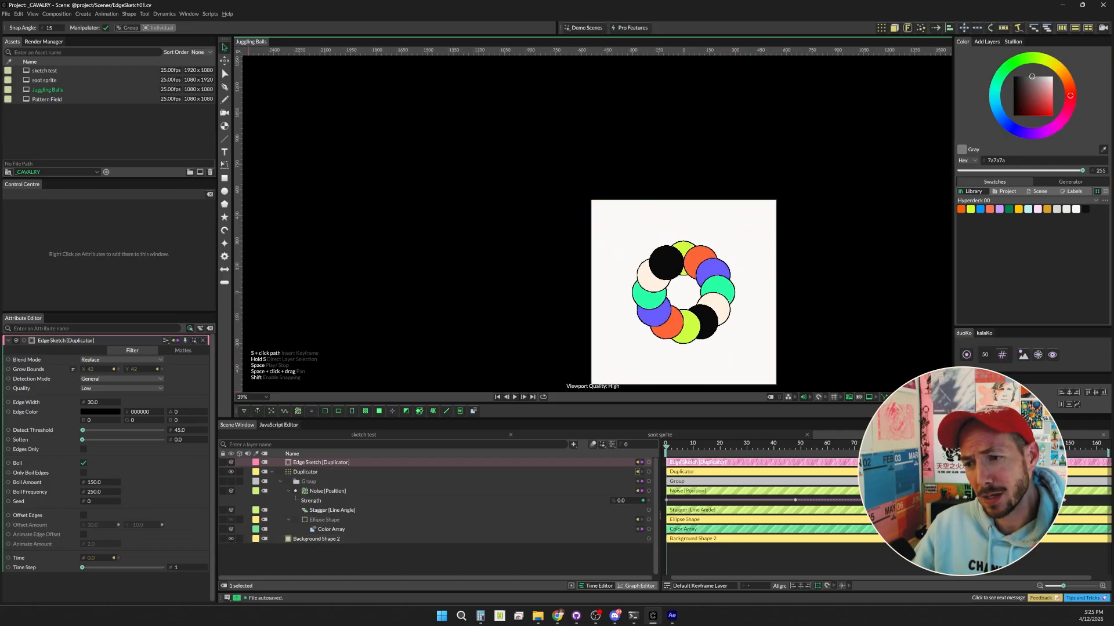
pyautogui.click(264, 397)
pyautogui.click(254, 438)
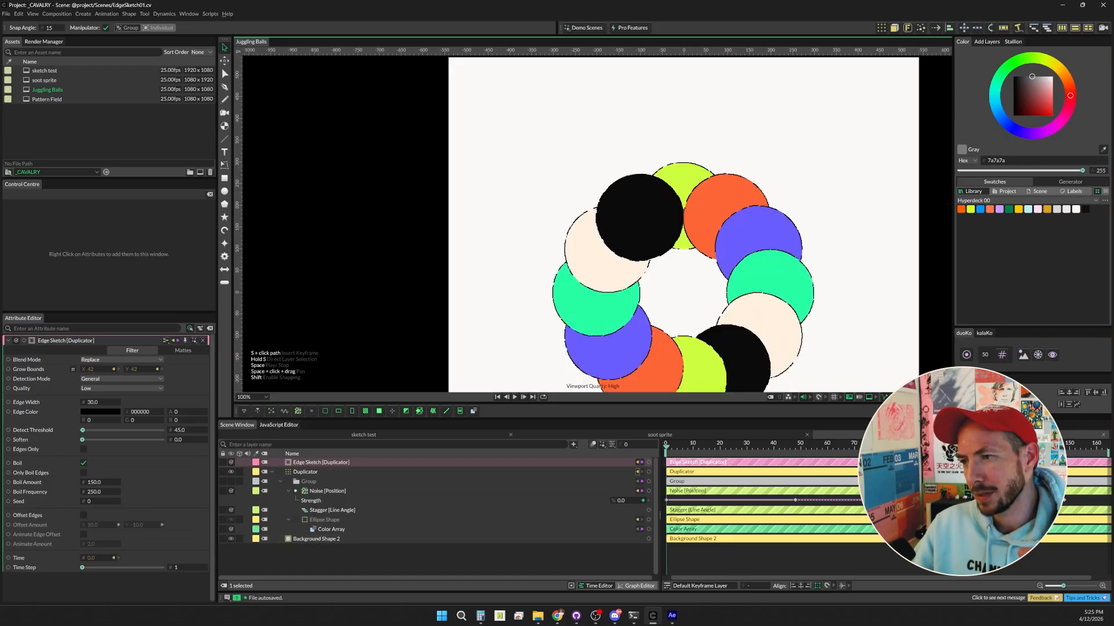
pyautogui.moveTo(867, 326); pyautogui.dragTo(703, 244)
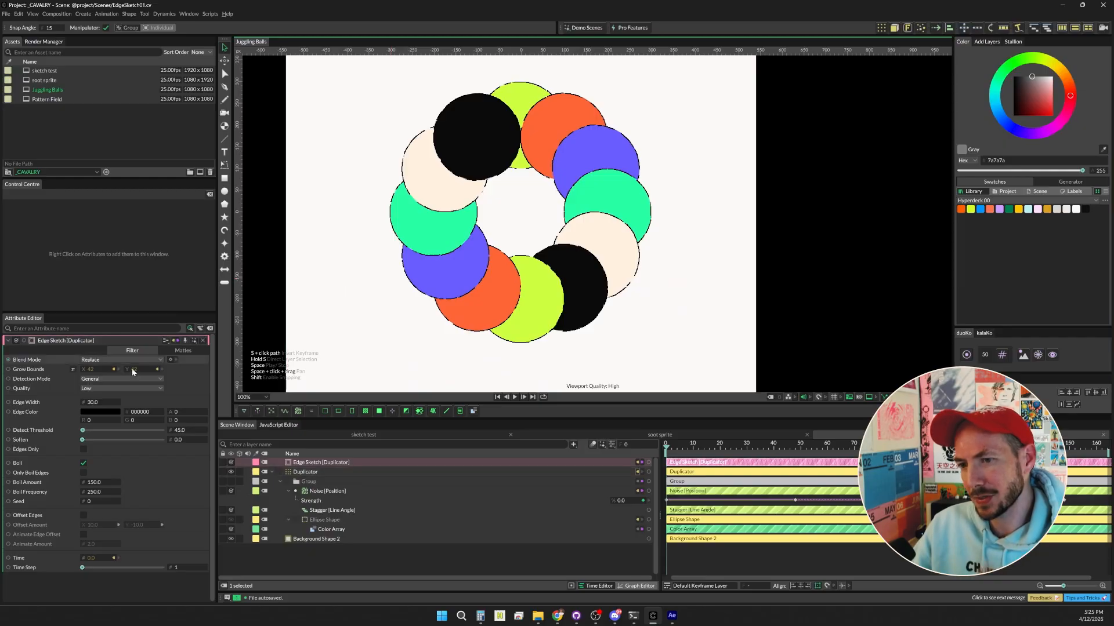
# Step: Keep the filter's Quality at Low and try an Edge Width of 82
pyautogui.click(85, 391)
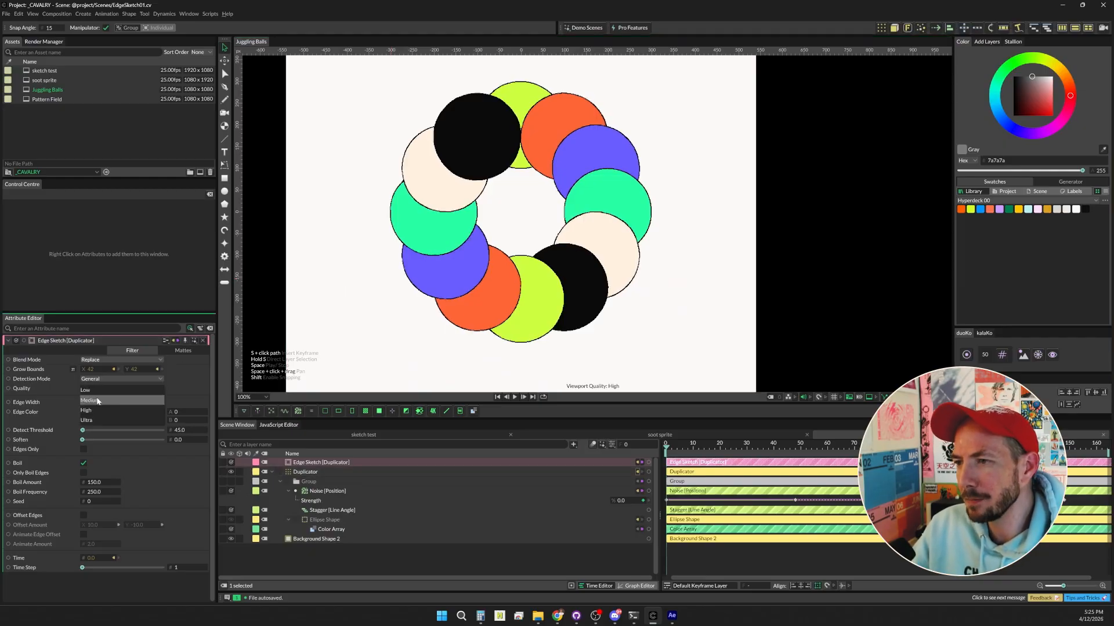
pyautogui.click(93, 392)
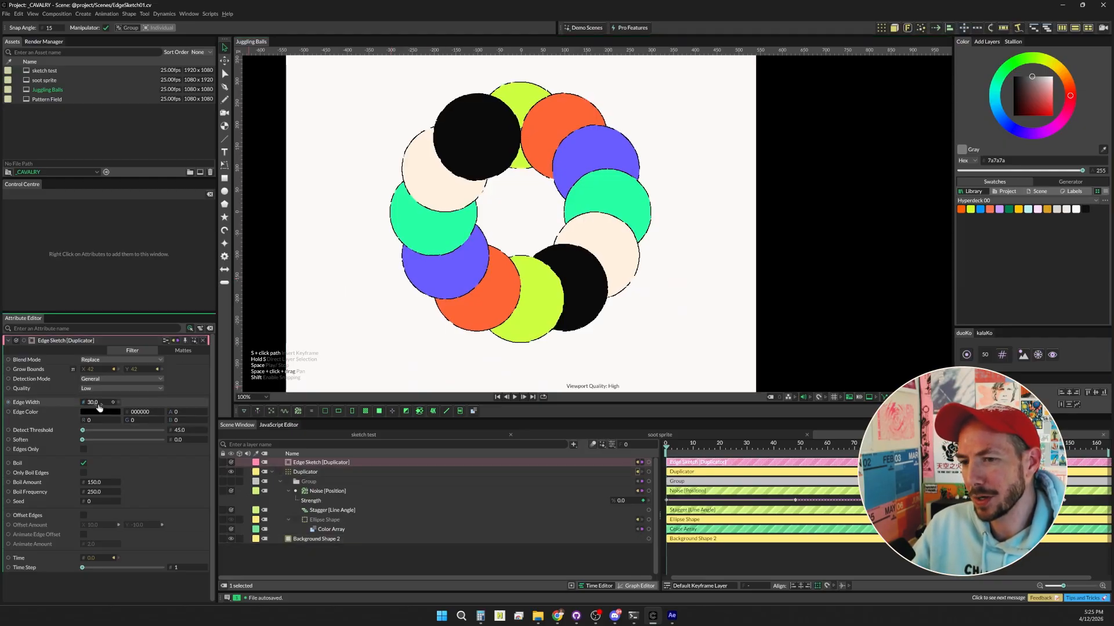
pyautogui.moveTo(99, 404); pyautogui.dragTo(126, 402)
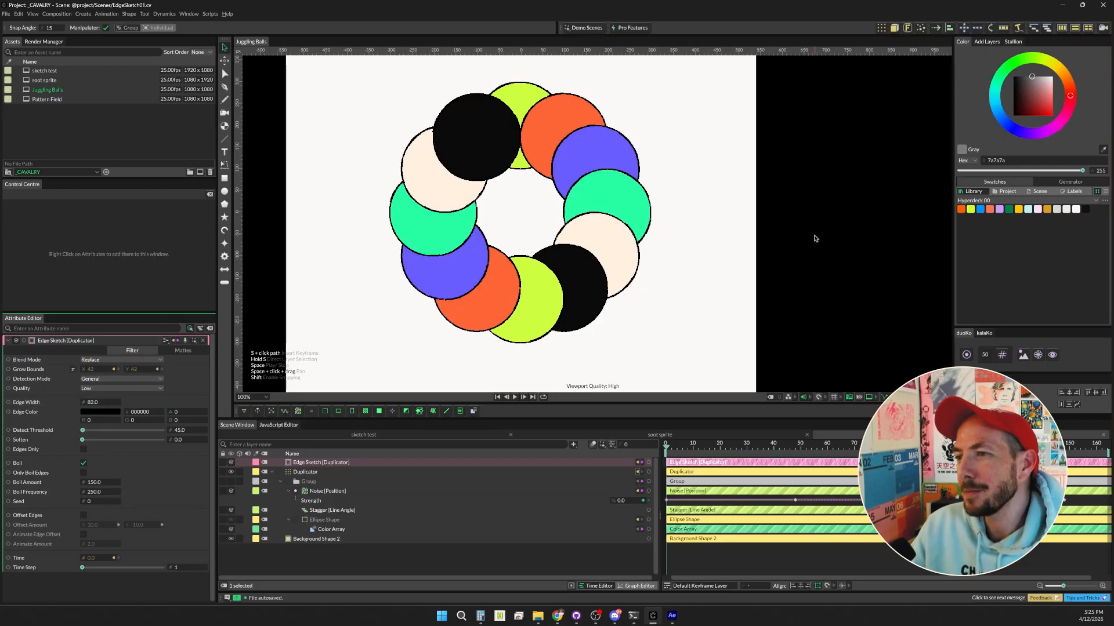
# Step: Try Medium quality on the Edge Sketch filter with an Edge Width of 61
pyautogui.click(92, 389)
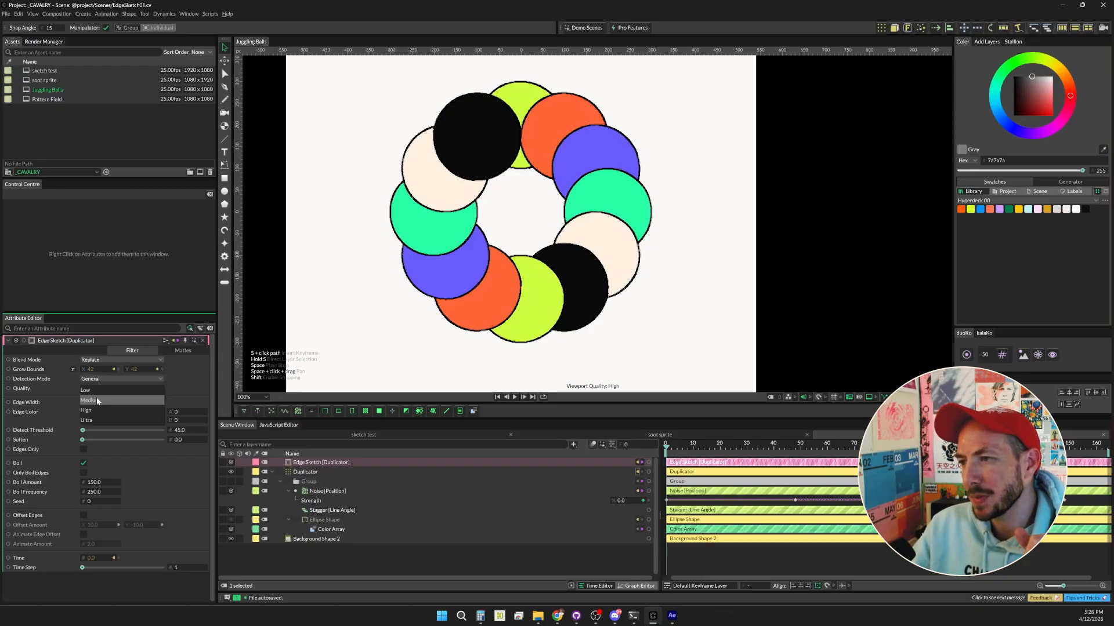
pyautogui.click(97, 401)
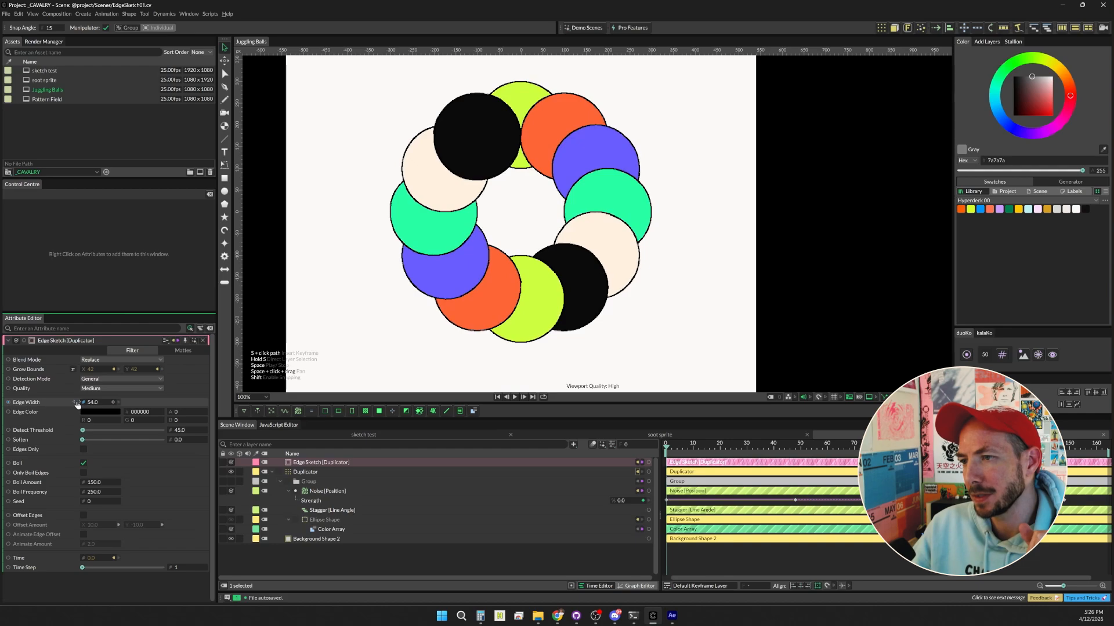
pyautogui.moveTo(77, 404); pyautogui.dragTo(100, 401)
# Step: Set the Edge Sketch filter's Quality to High and its Edge Width to 177
pyautogui.click(102, 388)
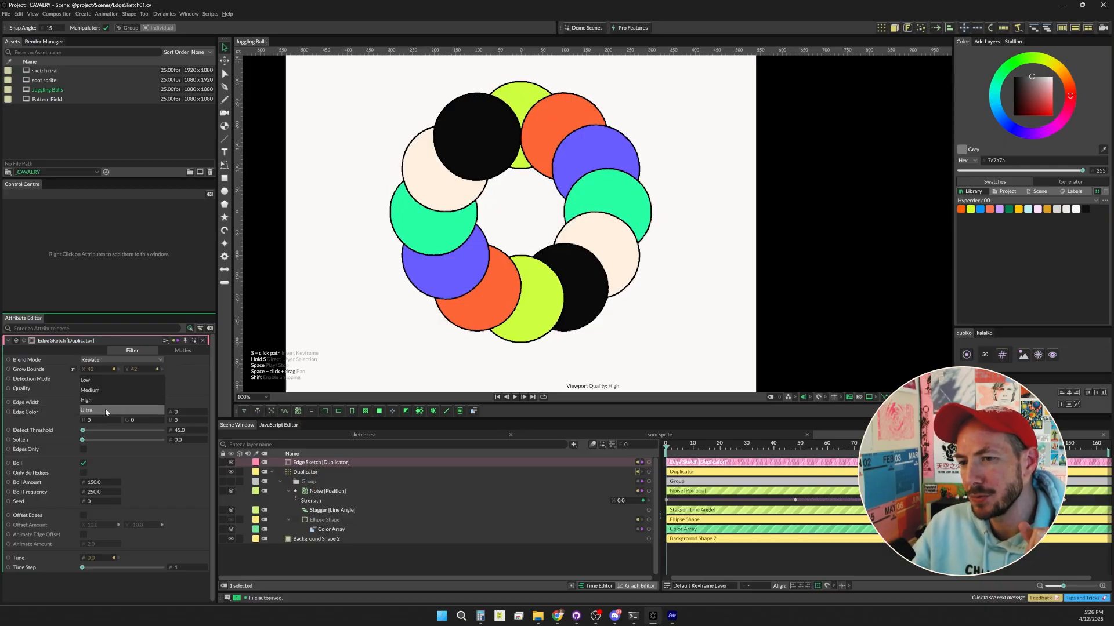
pyautogui.click(104, 400)
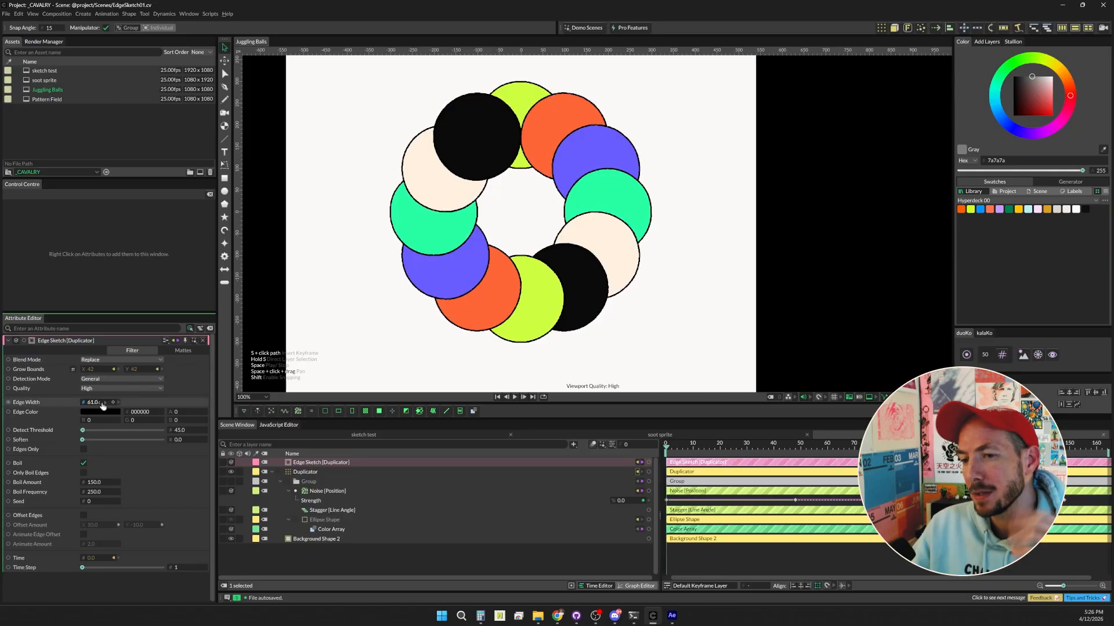
pyautogui.moveTo(90, 403); pyautogui.dragTo(123, 396)
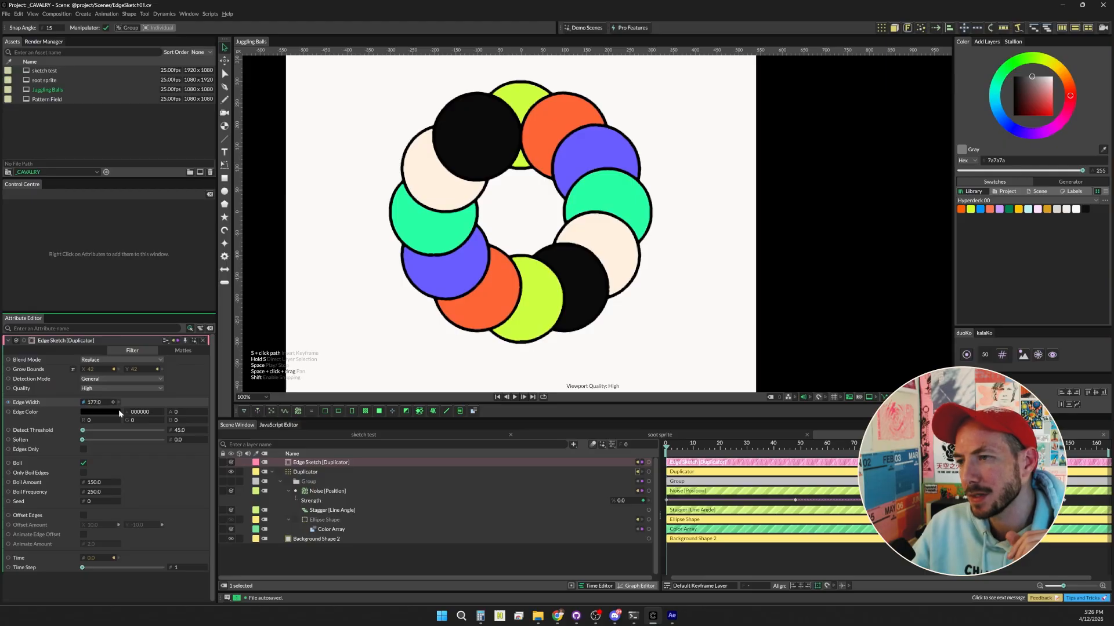
# Step: Try pure red (ff0000) as the Edge Color of the sketched outlines
pyautogui.click(102, 410)
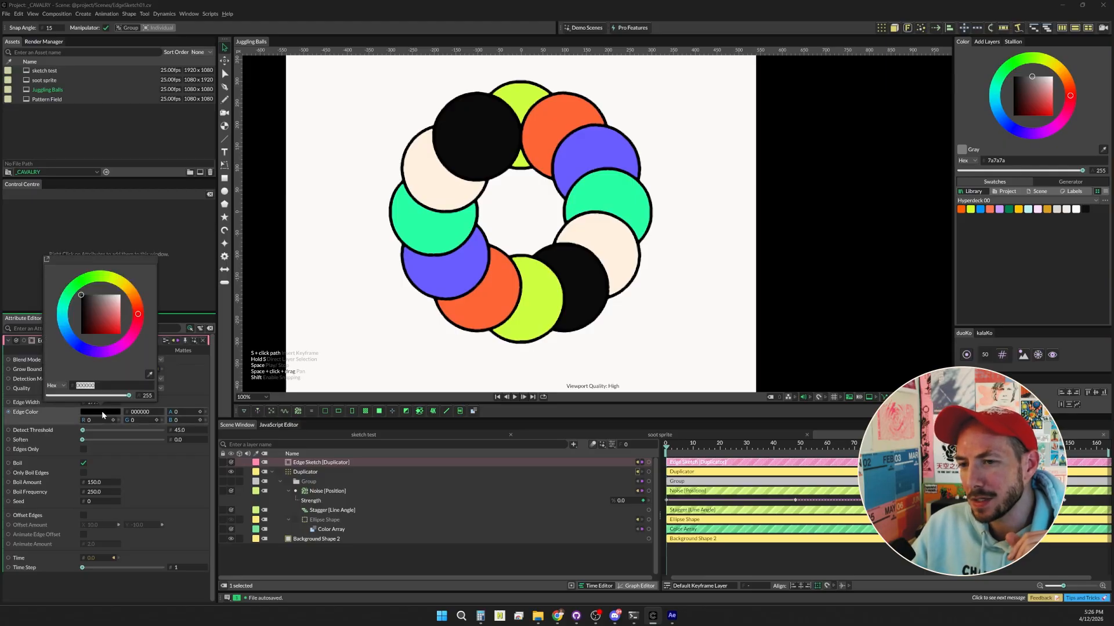
pyautogui.moveTo(109, 301); pyautogui.dragTo(141, 338)
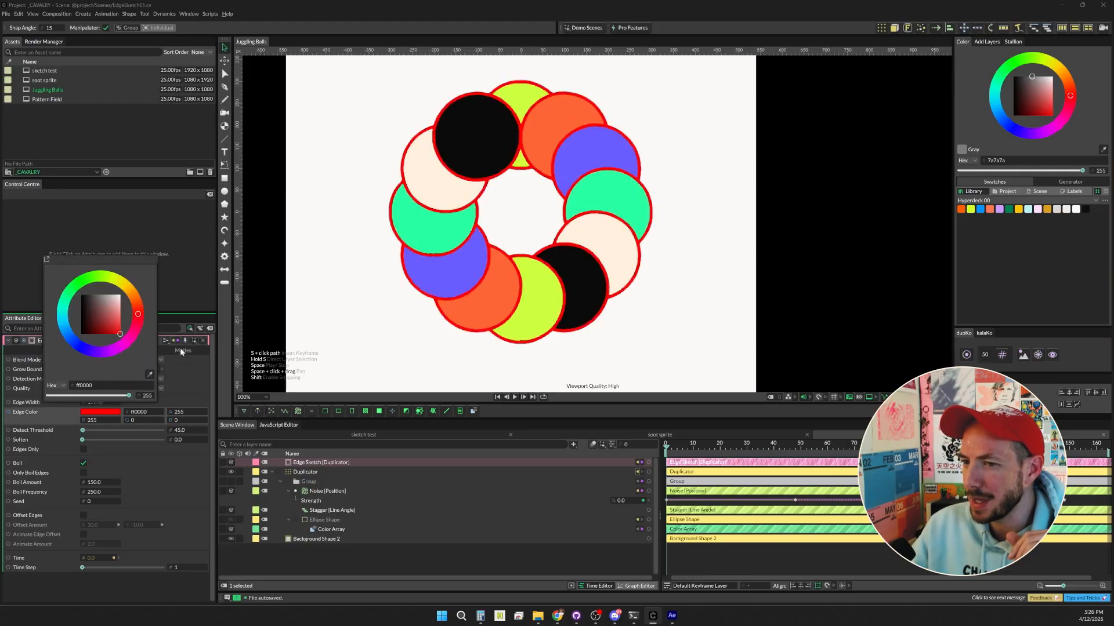
pyautogui.moveTo(189, 412)
pyautogui.mouseDown()
pyautogui.moveTo(107, 406)
pyautogui.moveTo(193, 403)
pyautogui.mouseUp()
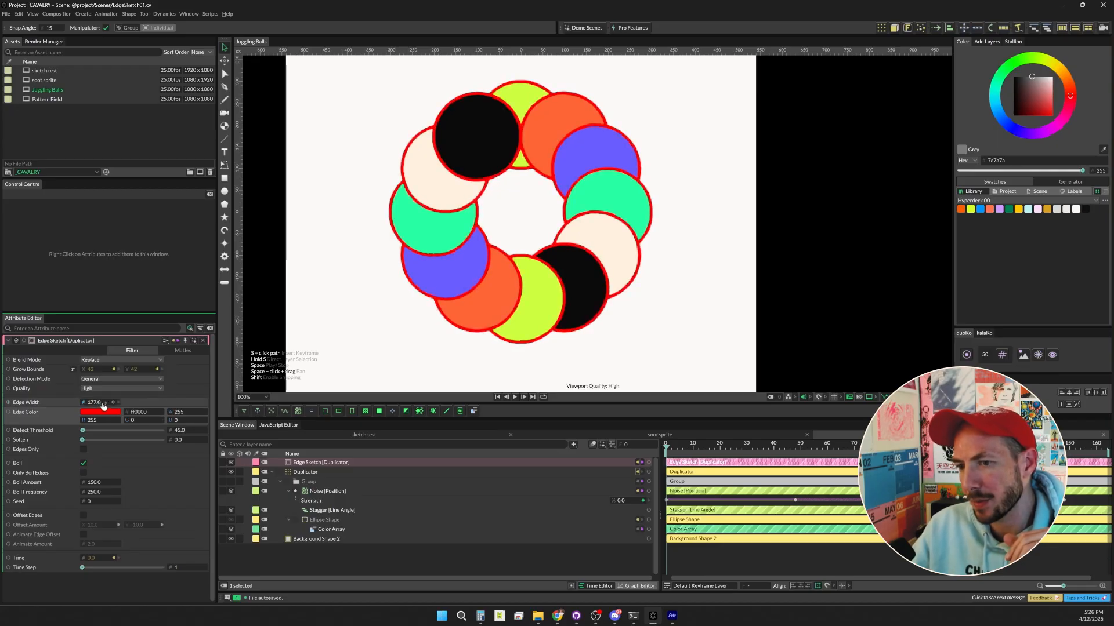
# Step: Set the Edge Width to 104 and the Edge Color to black (000000)
pyautogui.moveTo(102, 406); pyautogui.dragTo(67, 403)
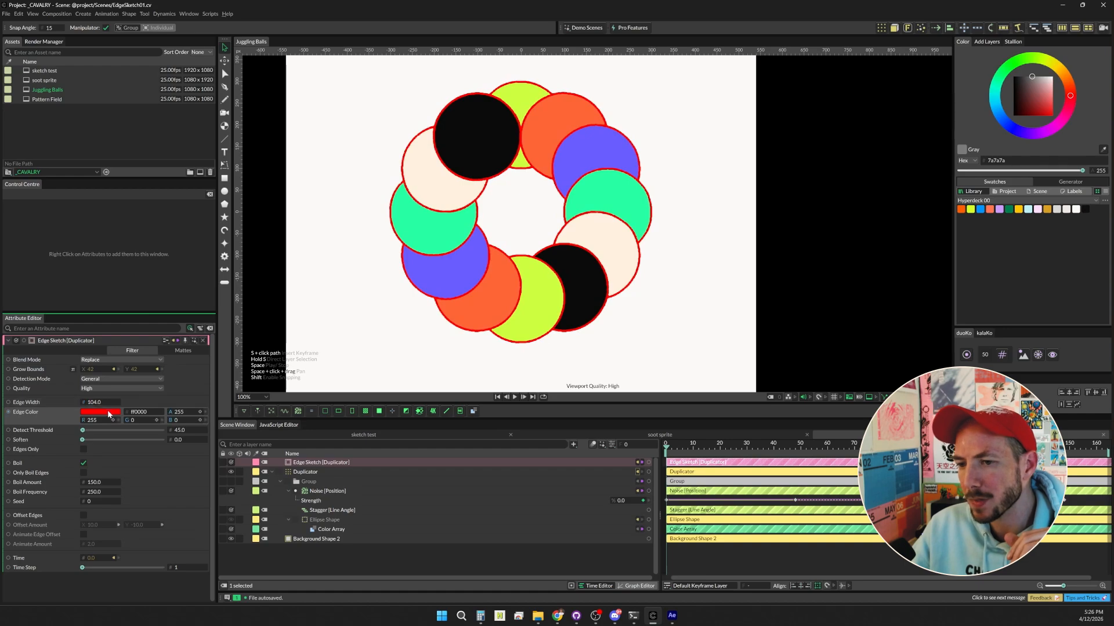
pyautogui.click(100, 411)
pyautogui.moveTo(87, 299); pyautogui.dragTo(53, 369)
pyautogui.click(186, 393)
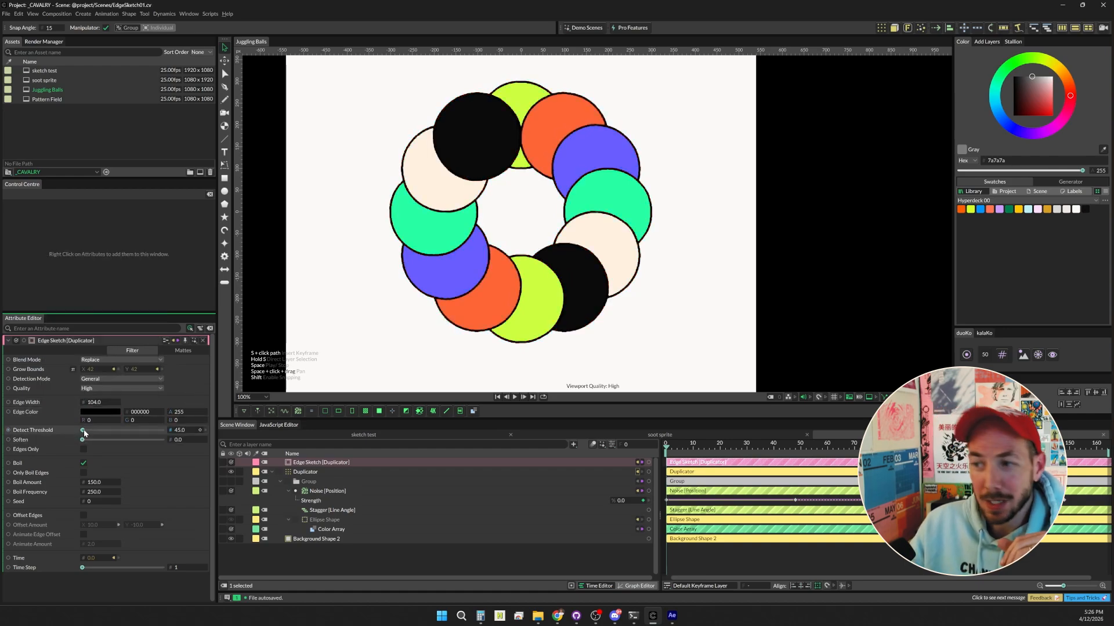
# Step: Set Detect Threshold to 392.255 and Soften to 100, checking the outlines in playback and returning to frame 0
pyautogui.moveTo(83, 431)
pyautogui.mouseDown()
pyautogui.moveTo(120, 433)
pyautogui.moveTo(87, 435)
pyautogui.mouseUp()
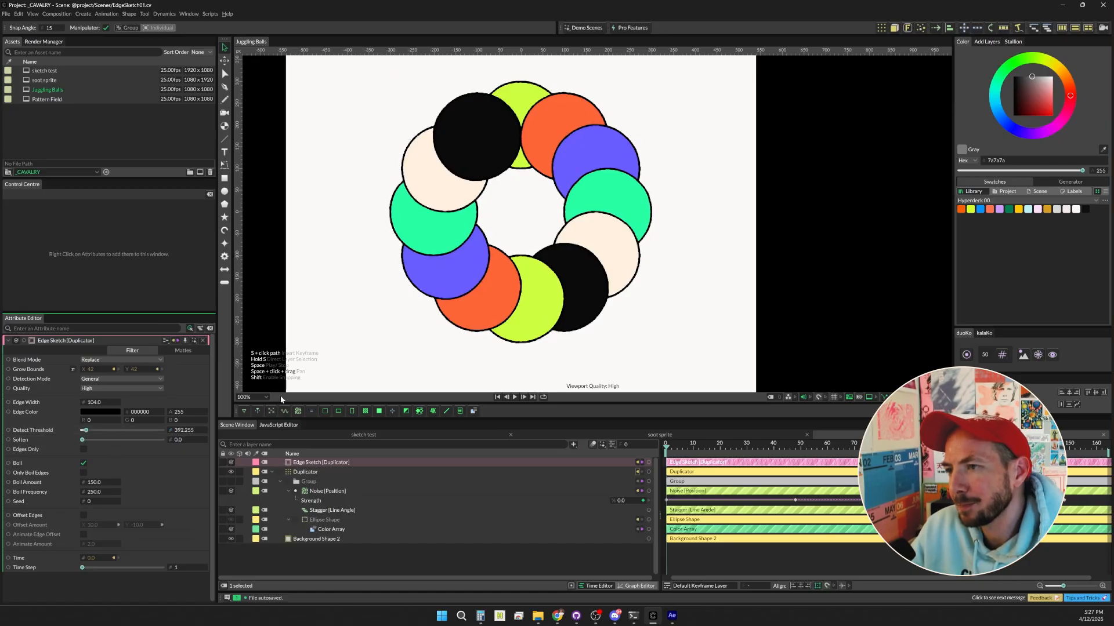
pyautogui.moveTo(85, 441); pyautogui.dragTo(169, 444)
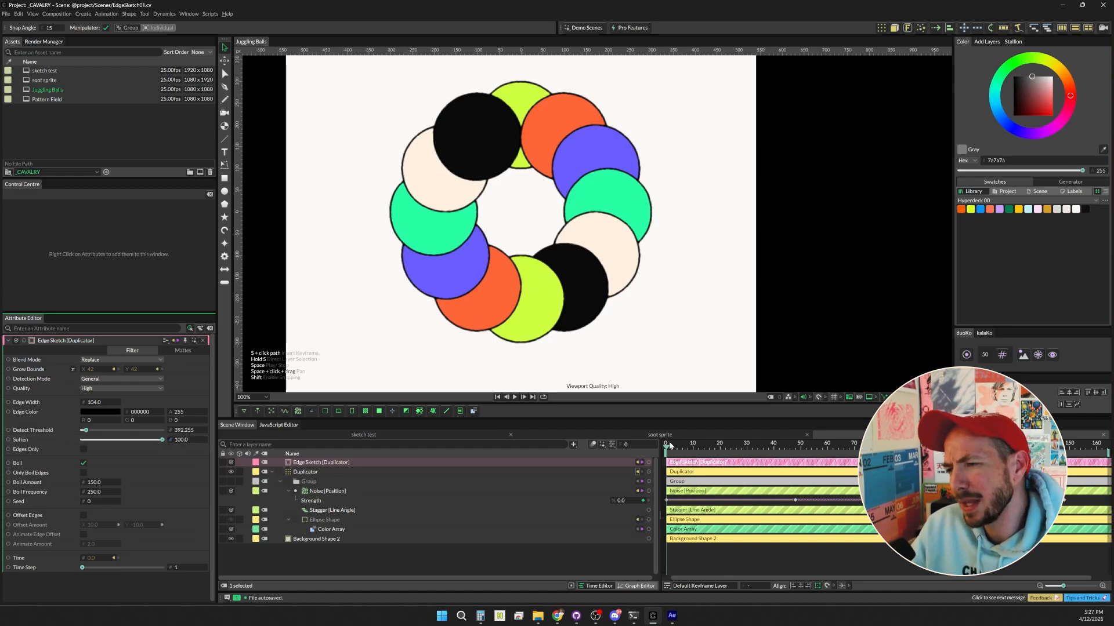
pyautogui.press('space')
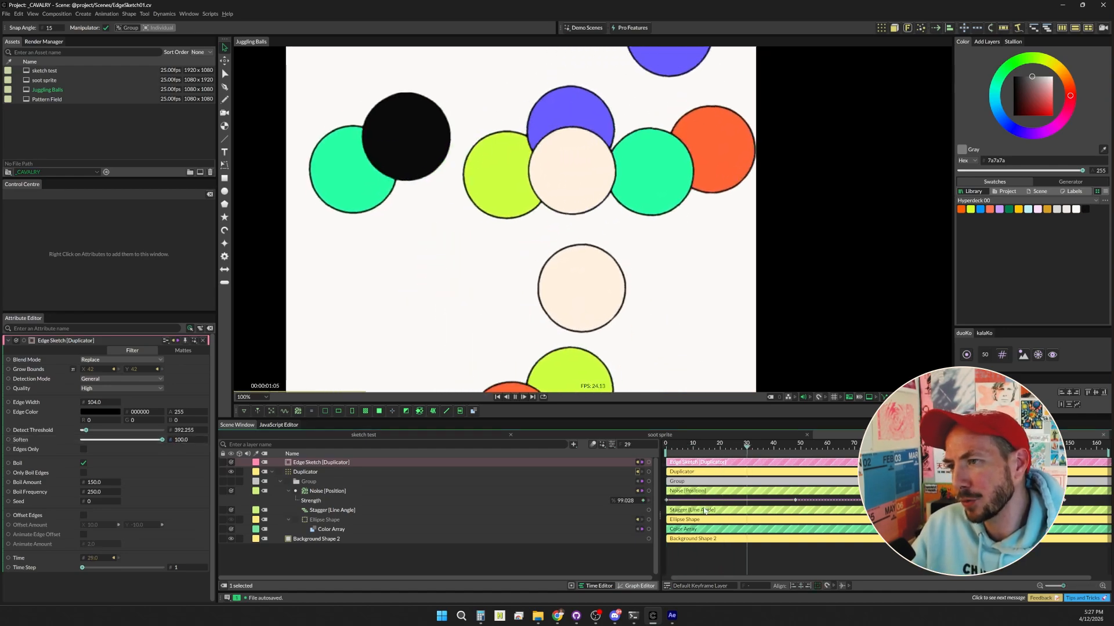
pyautogui.press('space')
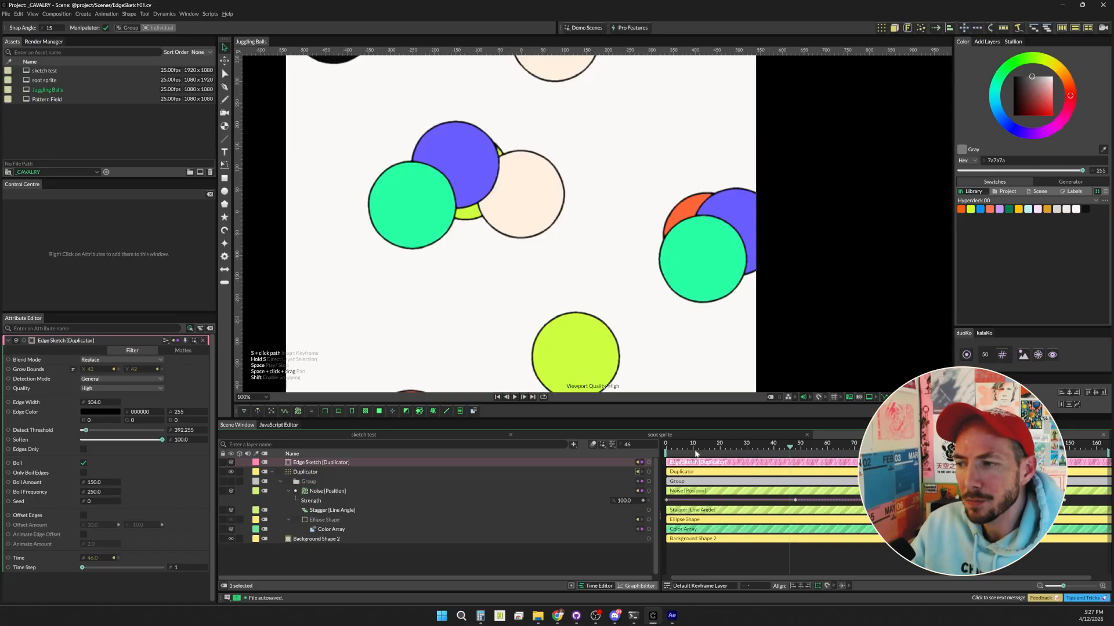
pyautogui.moveTo(696, 445); pyautogui.dragTo(663, 447)
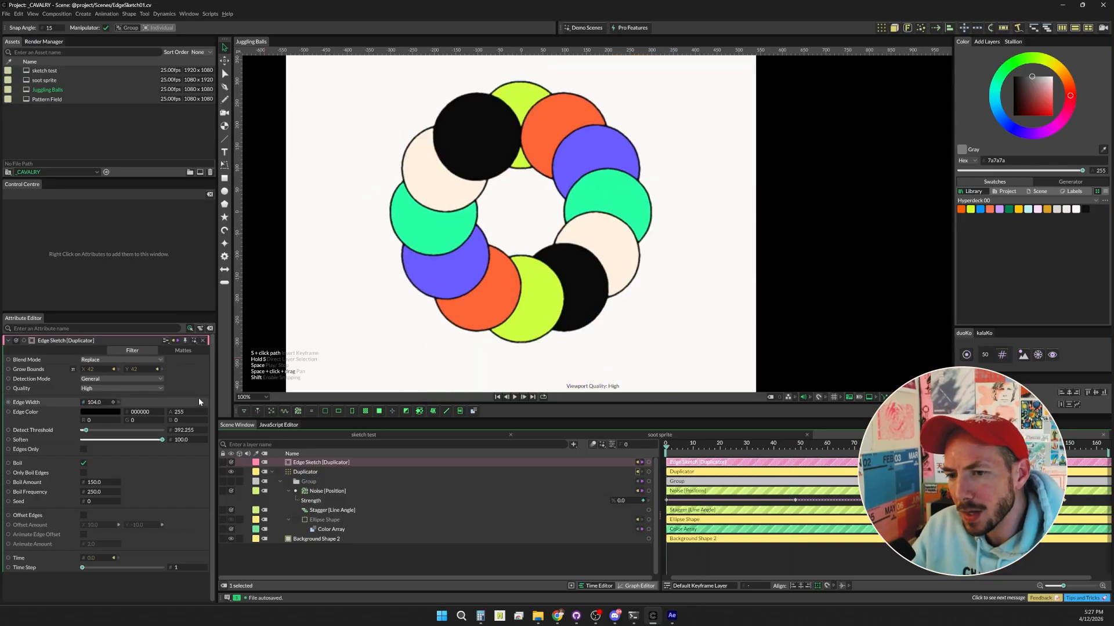
# Step: Enable Edges Only and disable Boil on the Edge Sketch filter, checking in playback and returning to frame 0
pyautogui.click(84, 450)
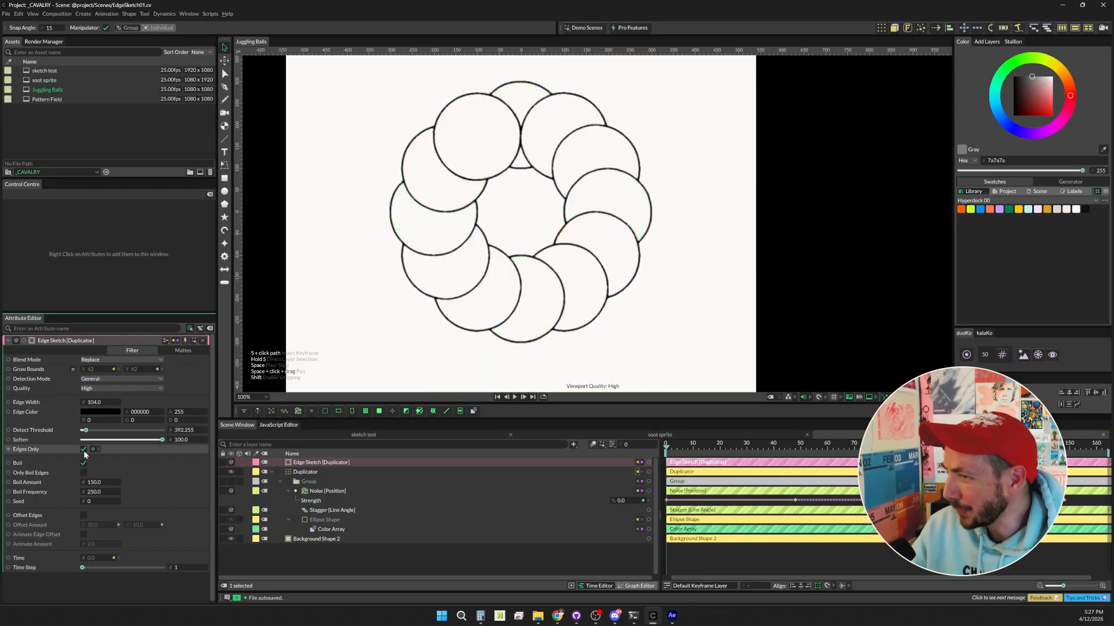
pyautogui.press('space')
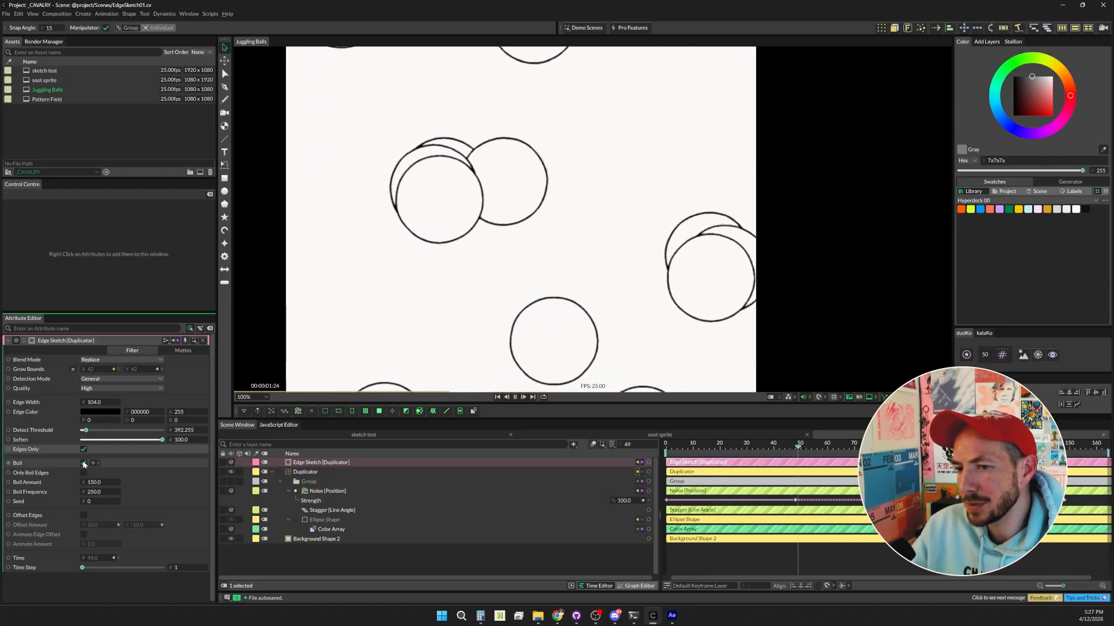
pyautogui.click(85, 464)
pyautogui.press('space')
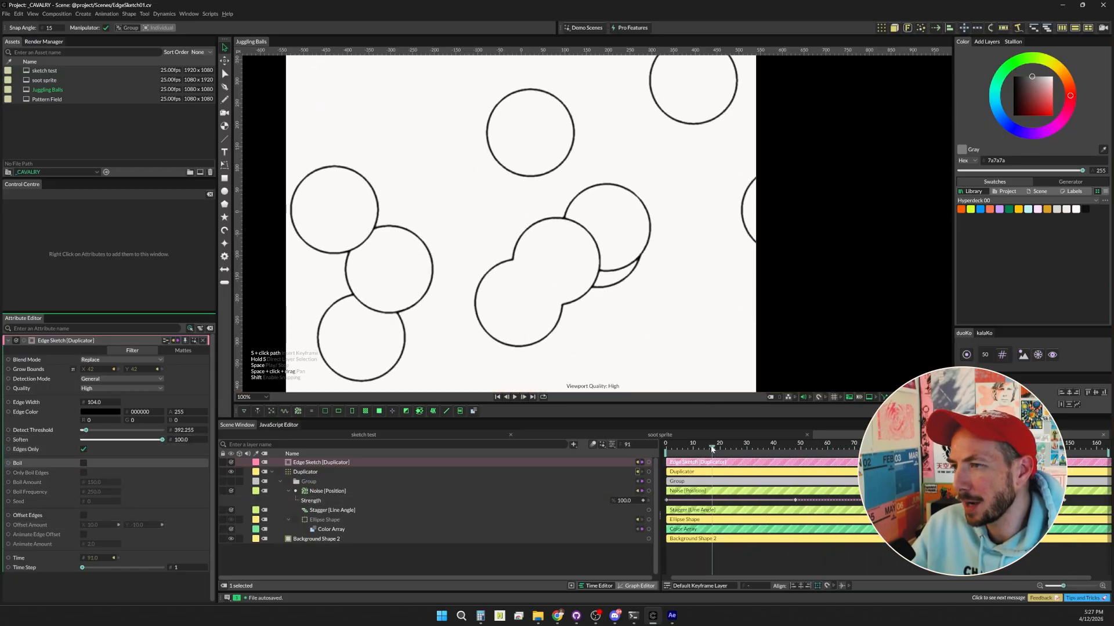
pyautogui.moveTo(713, 447); pyautogui.dragTo(661, 451)
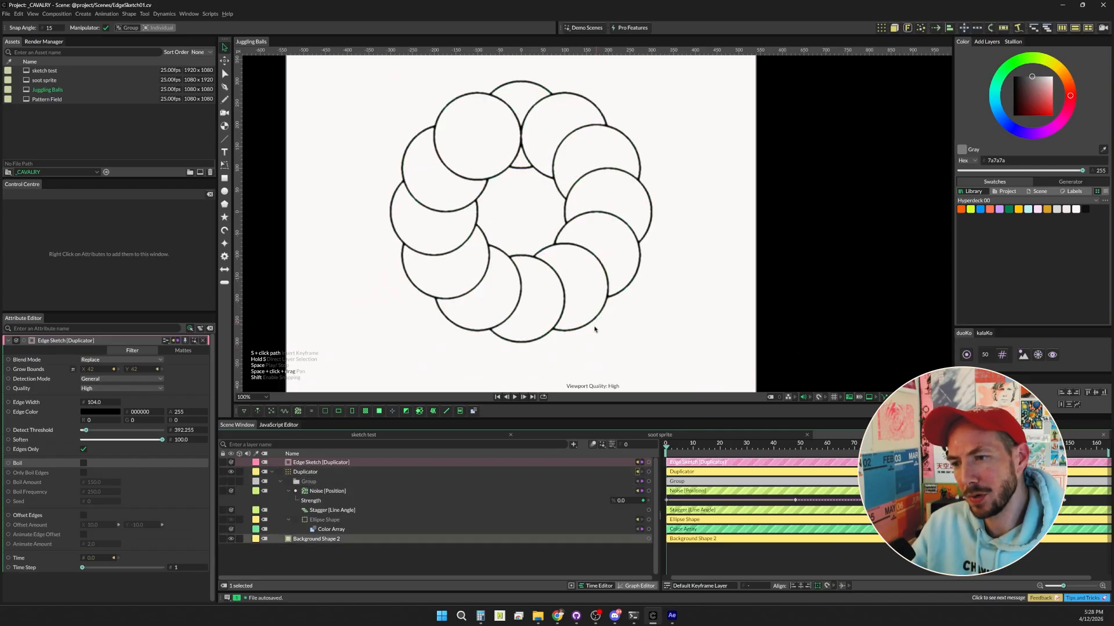
# Step: Move the Edge Sketch filter from the Duplicator to the Filters of the Ellipse Shape and play the animation
pyautogui.click(281, 472)
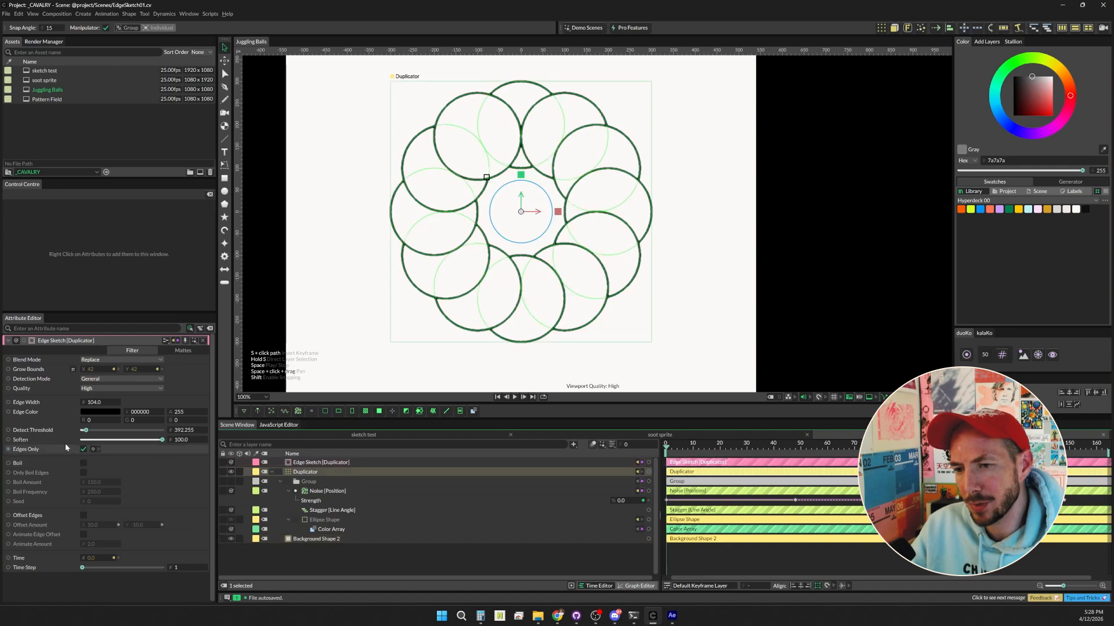
pyautogui.click(114, 442)
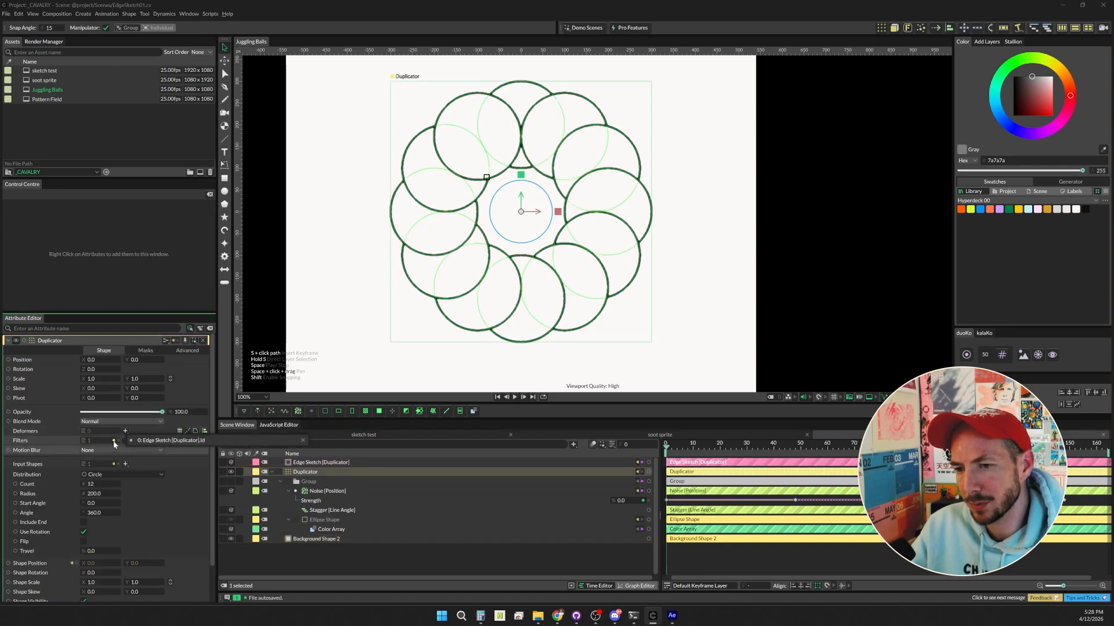
pyautogui.click(305, 442)
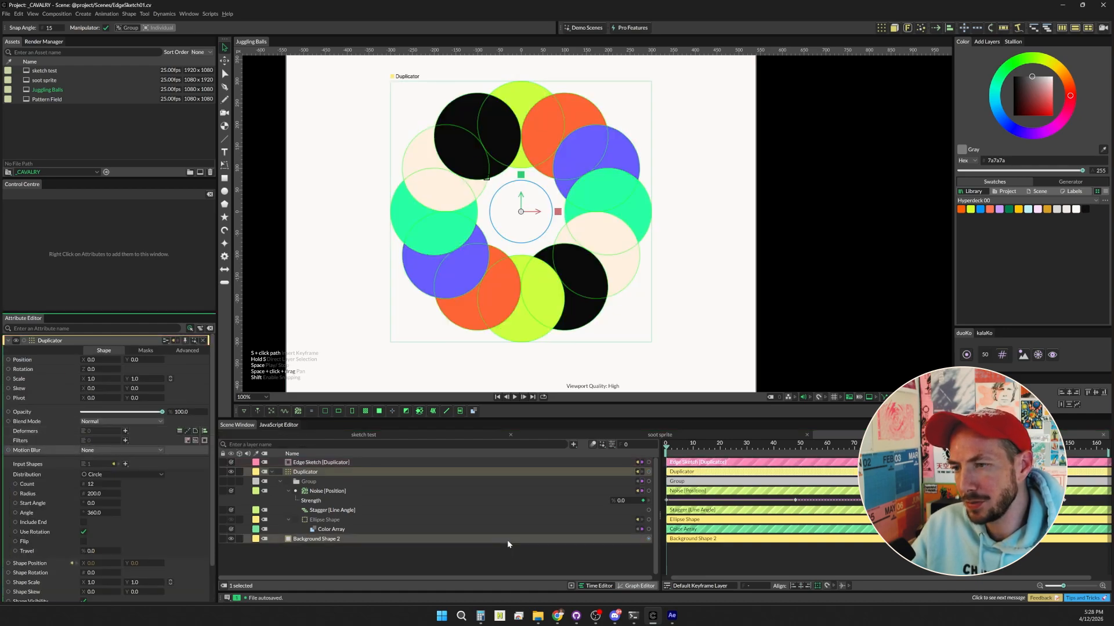
pyautogui.click(325, 519)
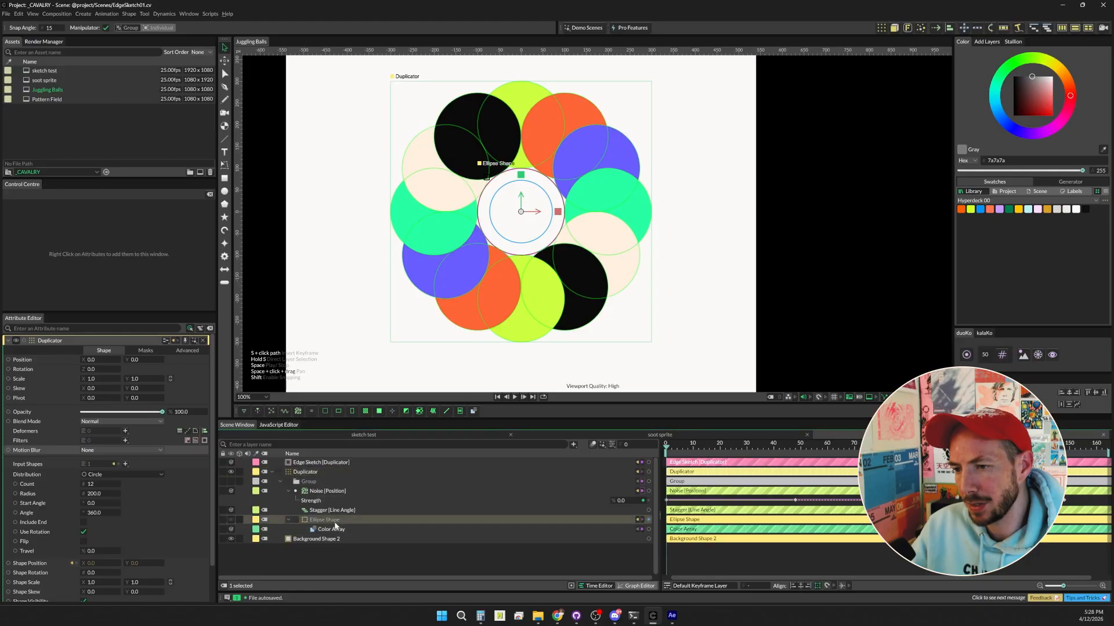
pyautogui.moveTo(321, 462); pyautogui.dragTo(112, 447)
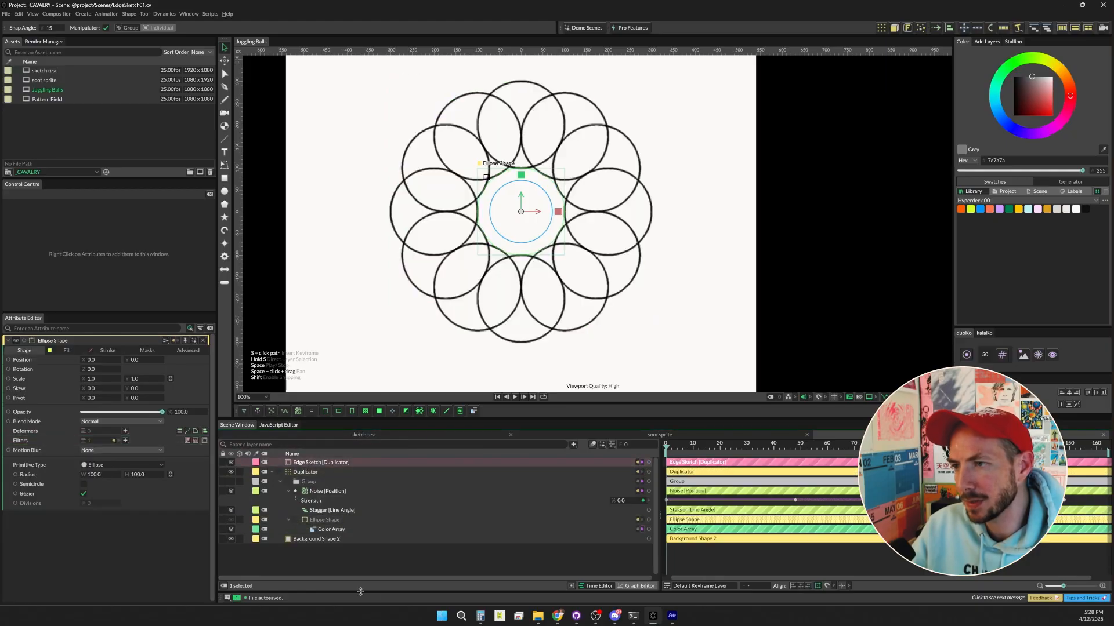
pyautogui.press('space')
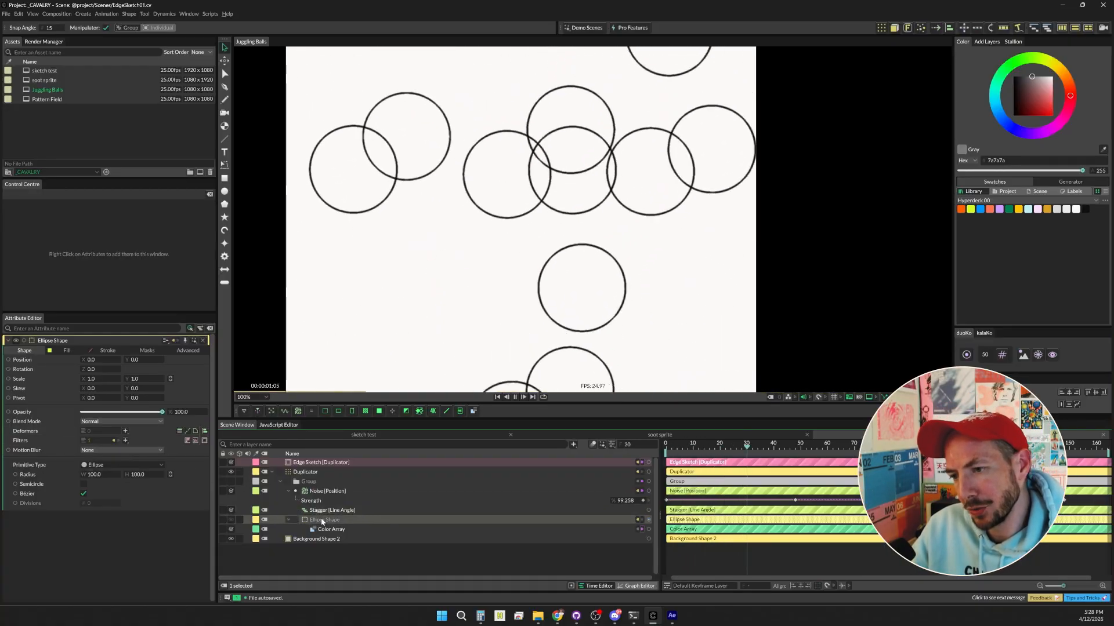
# Step: Disable Edges Only on the Edge Sketch filter during playback, and stop the animation
pyautogui.click(306, 463)
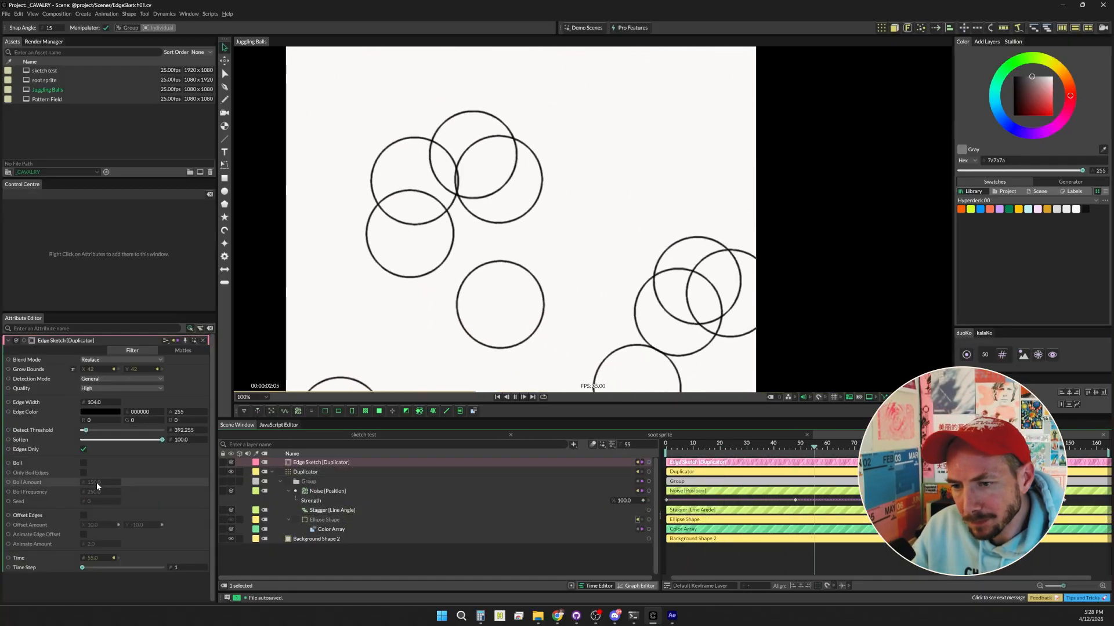
pyautogui.click(81, 451)
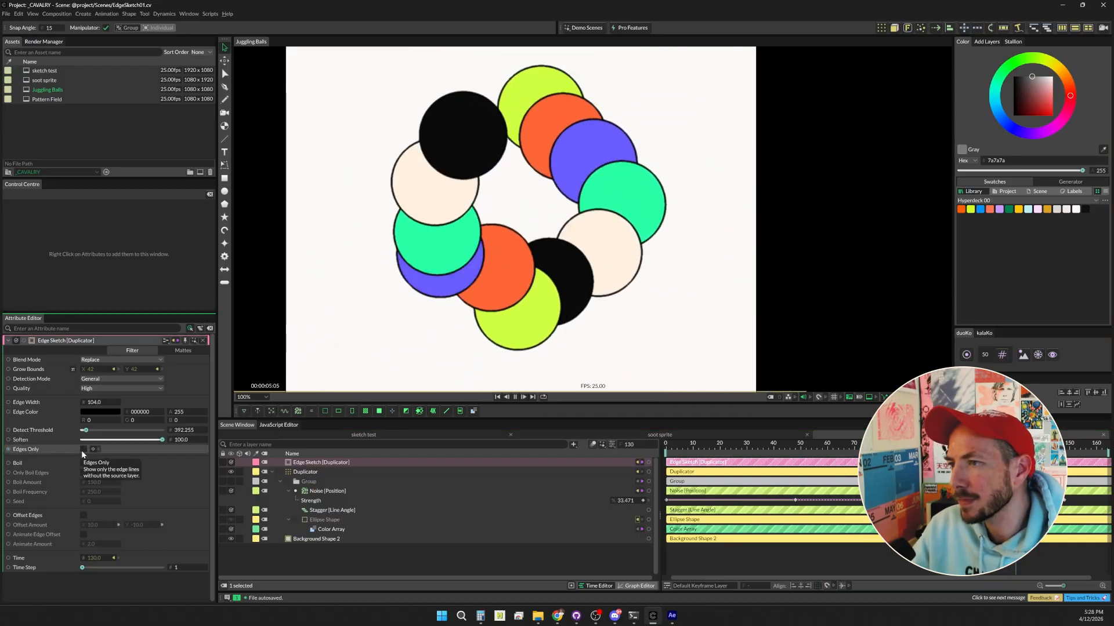
pyautogui.press('space')
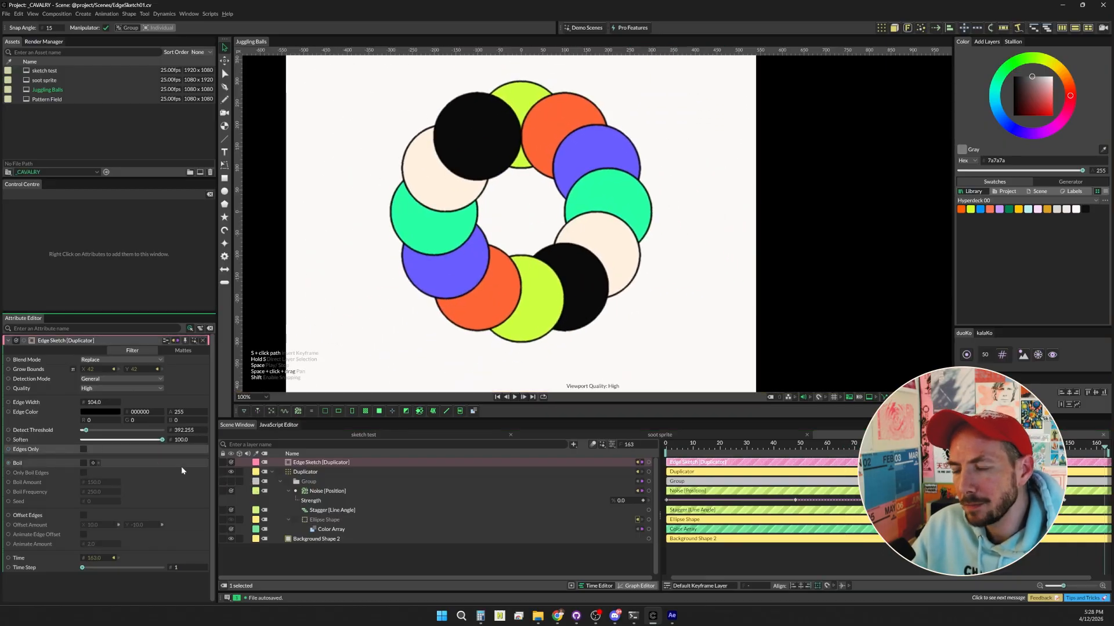
# Step: Enable Boil on the Edge Sketch filter and turn off Noise [Position], checking the outlines in playback
pyautogui.click(84, 464)
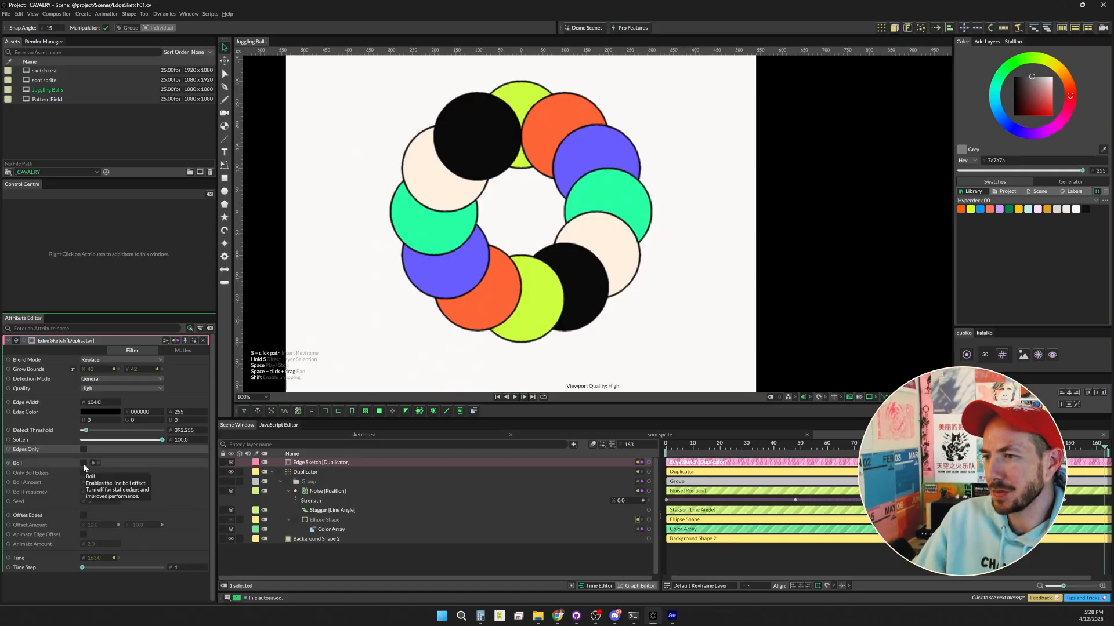
pyautogui.press('space')
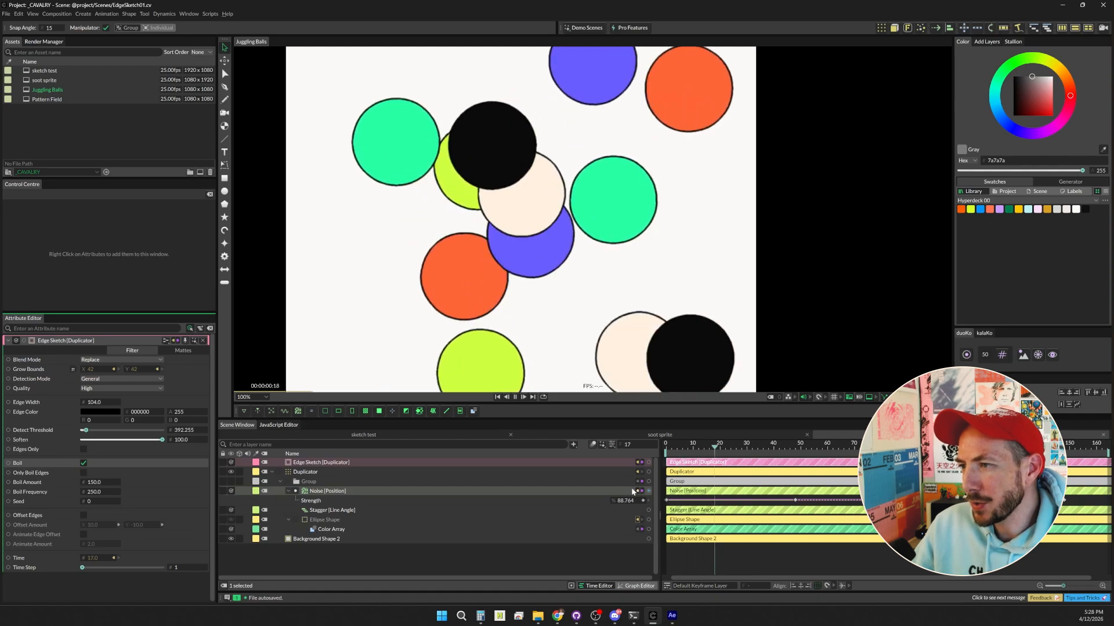
pyautogui.press('space')
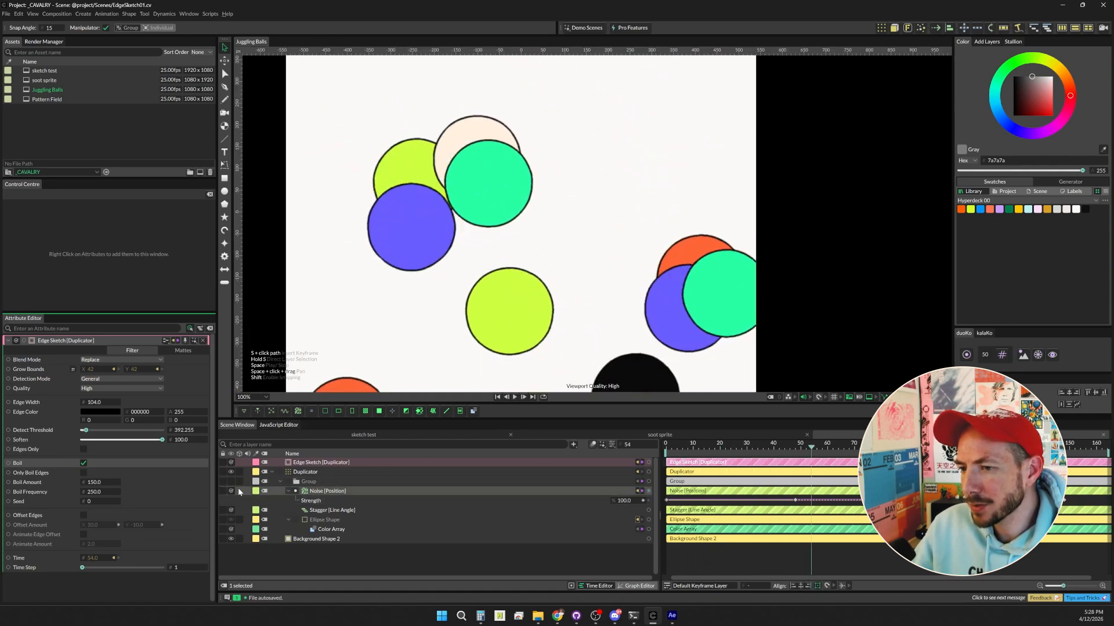
pyautogui.press('space')
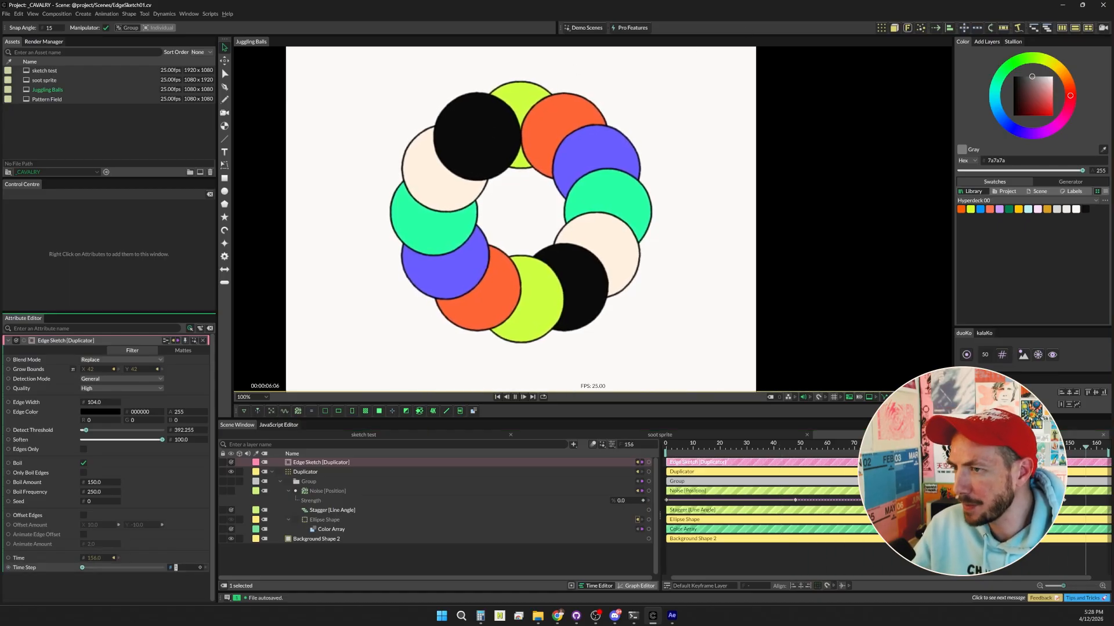
# Step: Try a Time Step of 2 on the Edge Sketch filter and set it to 4
pyautogui.write('2')
pyautogui.press('Return')
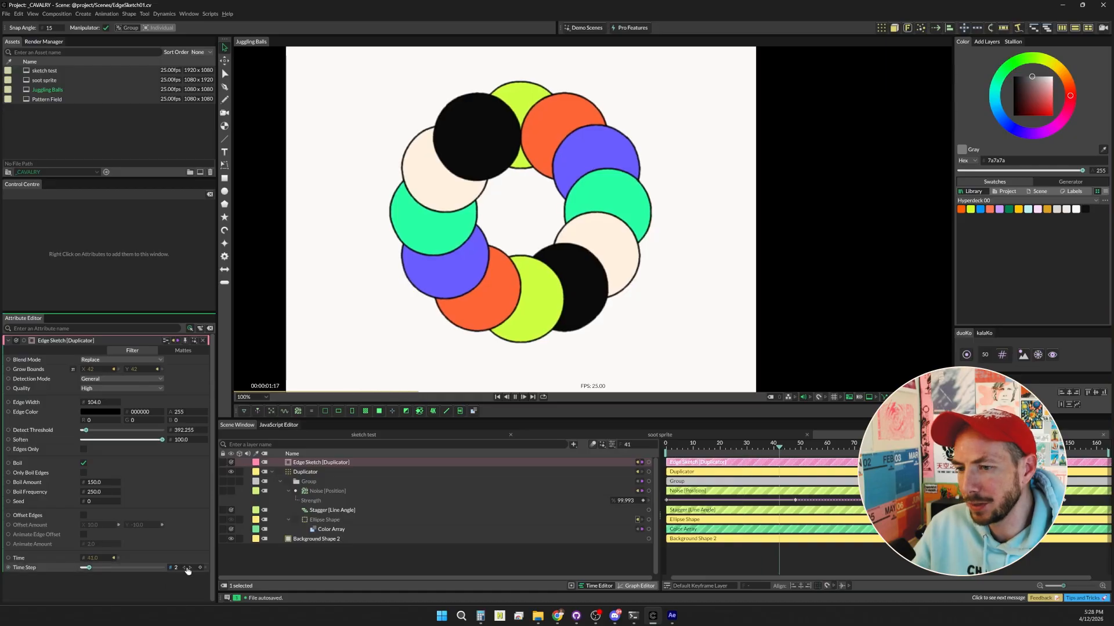
pyautogui.click(185, 568)
pyautogui.write('4')
pyautogui.press('Return')
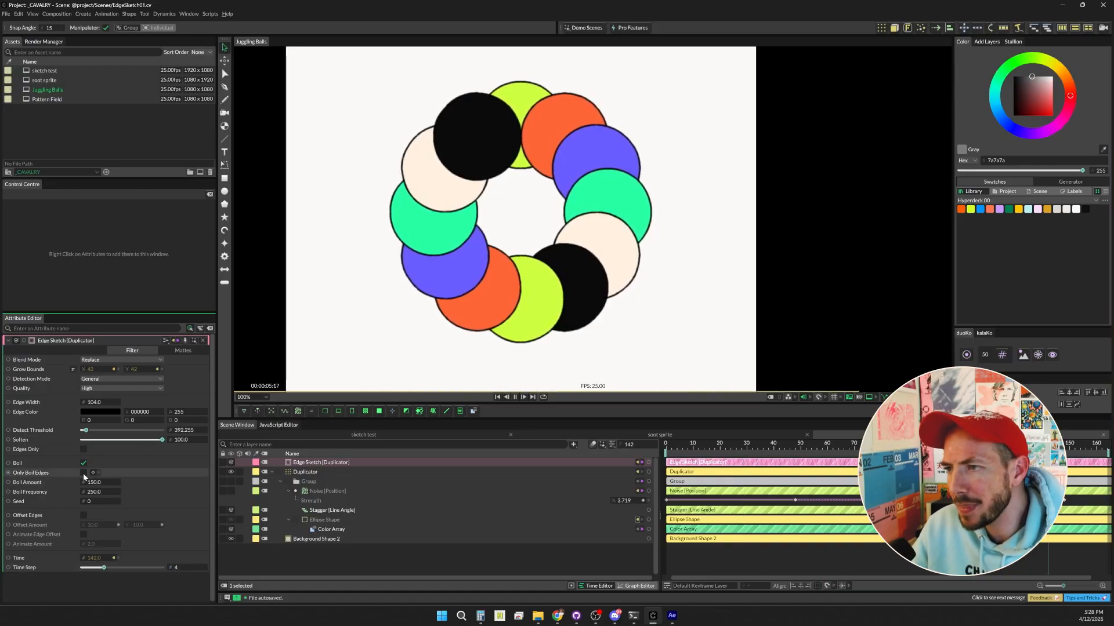
# Step: Try a Boil Amount of 250 and raise the Boil Frequency in stages up to 4236
pyautogui.moveTo(102, 484); pyautogui.dragTo(144, 484)
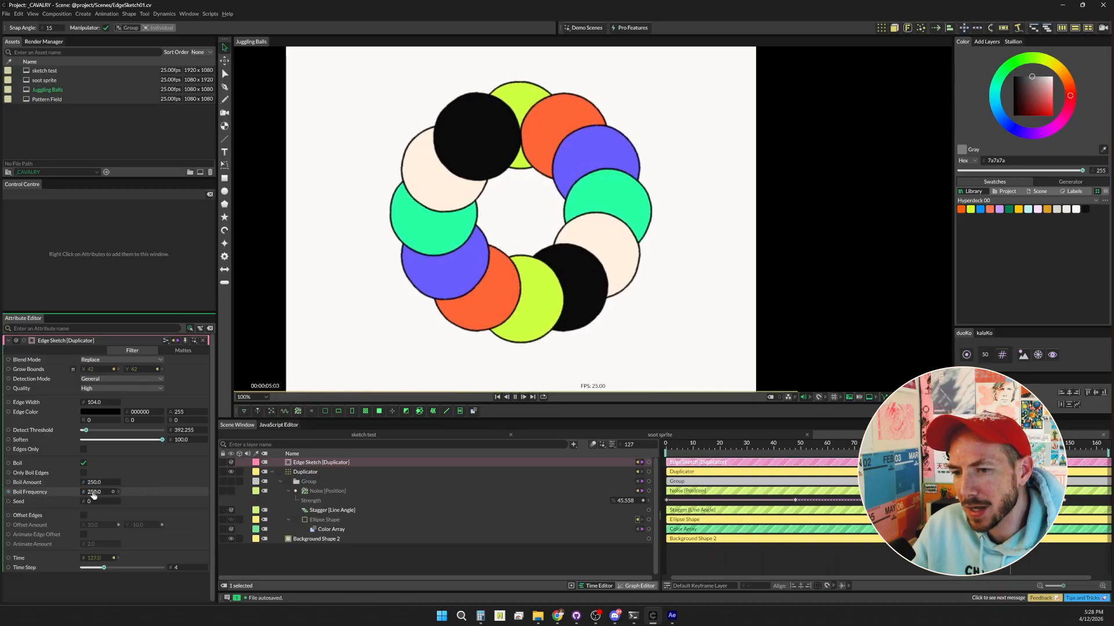
pyautogui.moveTo(95, 492); pyautogui.dragTo(200, 495)
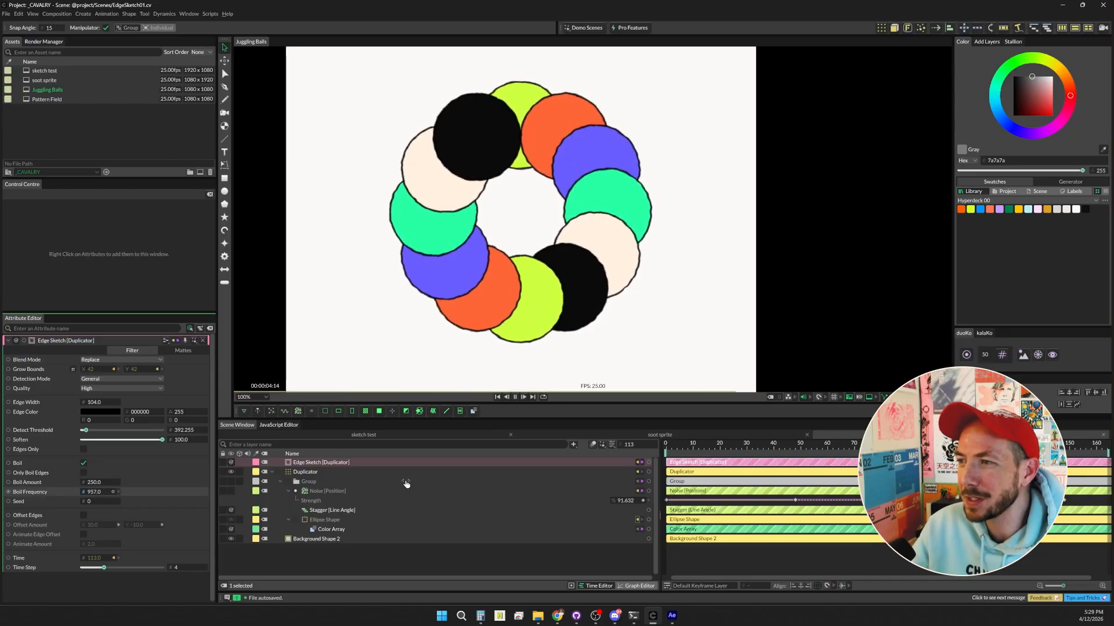
pyautogui.moveTo(588, 478); pyautogui.dragTo(1110, 466)
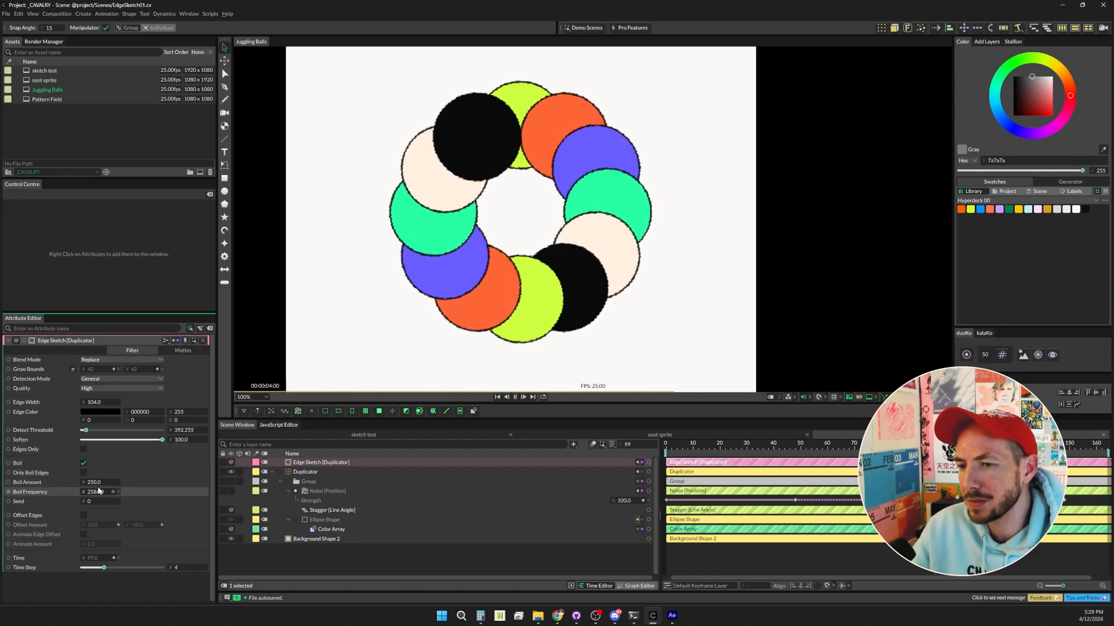
pyautogui.moveTo(116, 492); pyautogui.dragTo(141, 491)
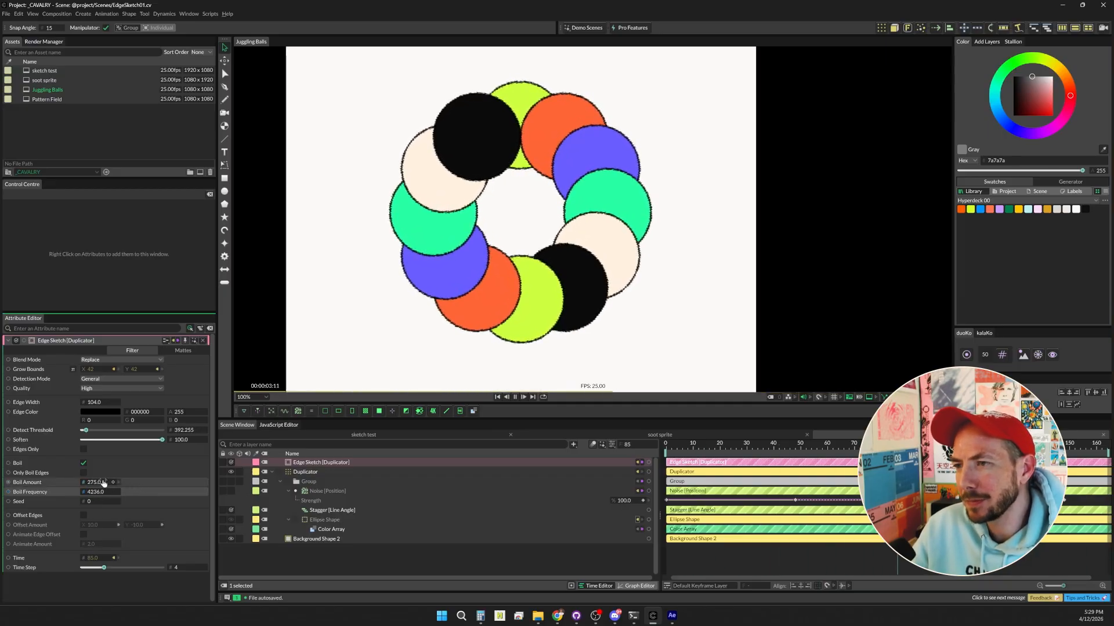
# Step: Set the Boil Amount to 275 and the Boil Frequency to 253, and enable Only Boil Edges
pyautogui.moveTo(103, 484); pyautogui.dragTo(155, 482)
pyautogui.hotkey('ctrl', 'z')
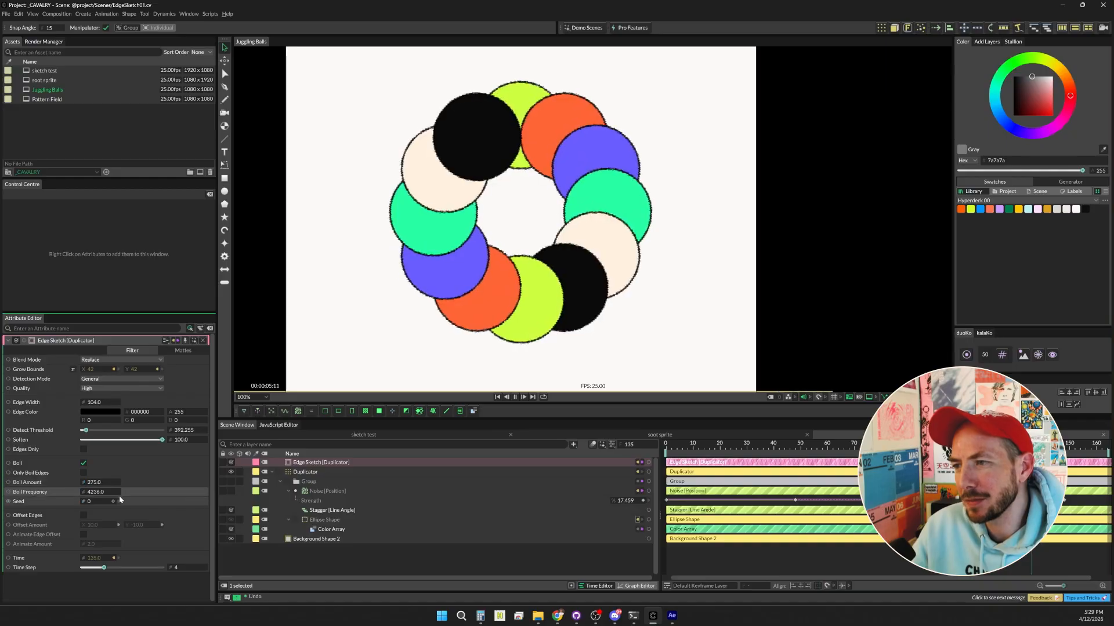
pyautogui.moveTo(29, 492); pyautogui.dragTo(9, 492)
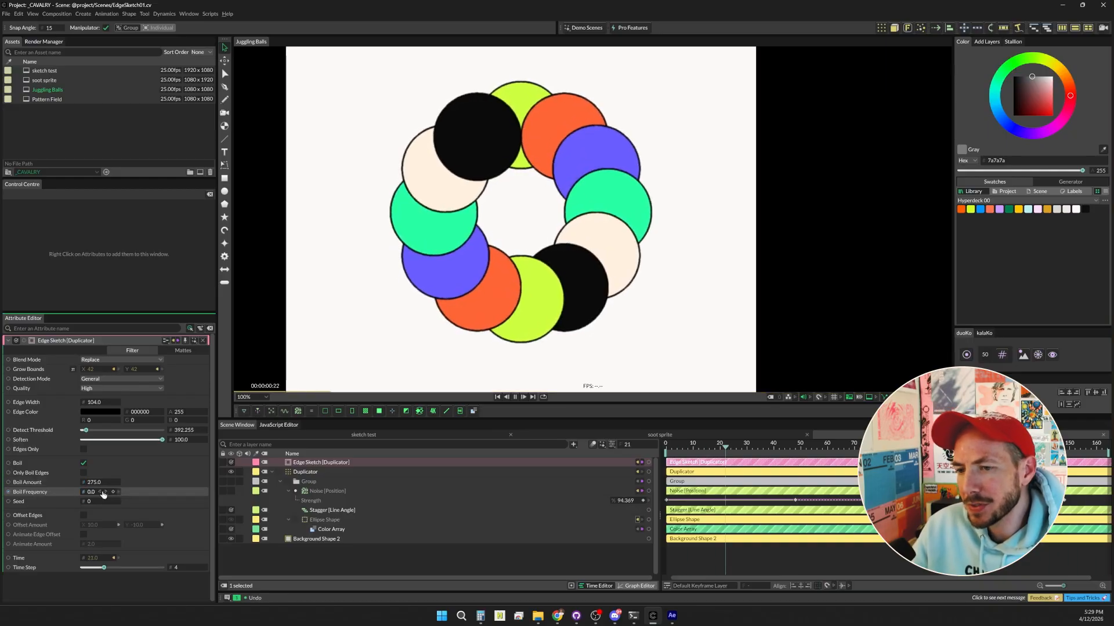
pyautogui.moveTo(146, 493); pyautogui.dragTo(183, 493)
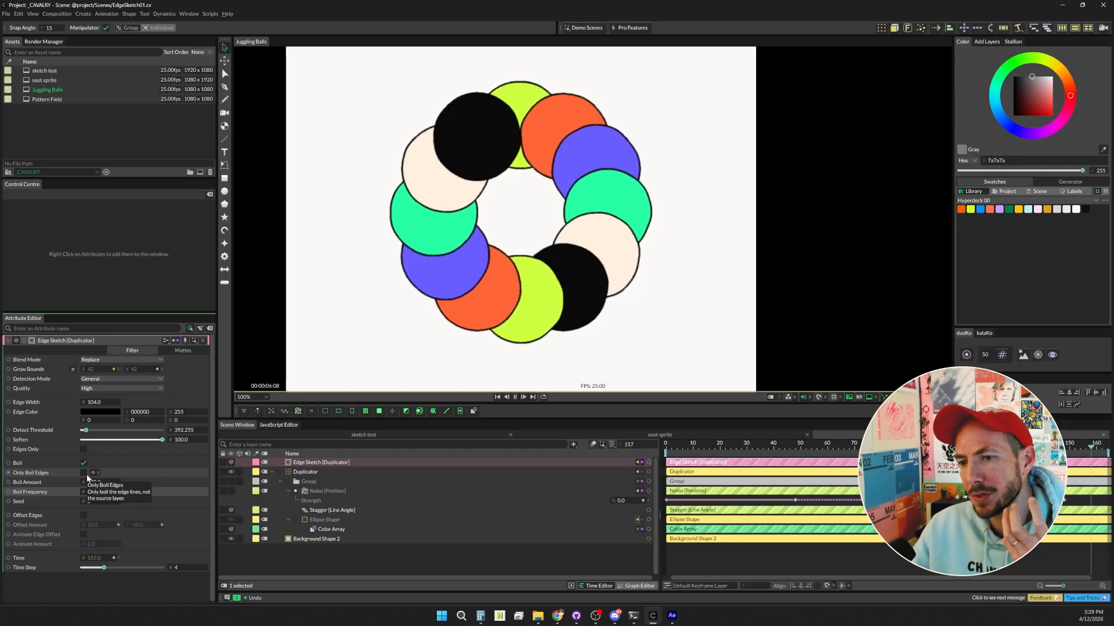
pyautogui.click(84, 472)
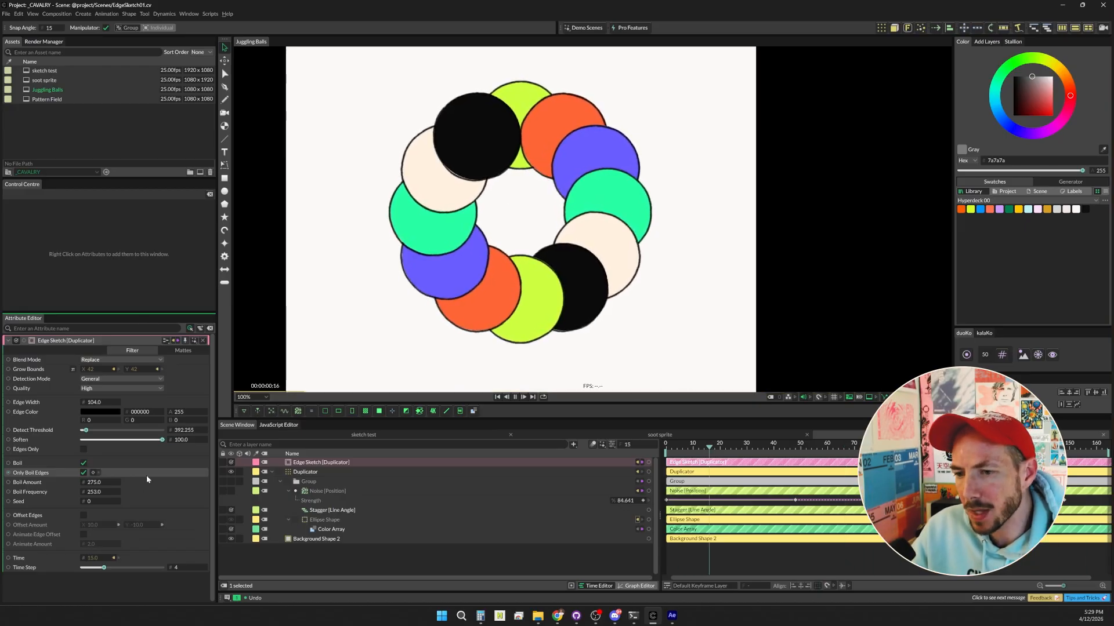
# Step: Enable Offset Edges on the Edge Sketch filter and set the Offset Amount to X 8 and Y -5
pyautogui.click(83, 515)
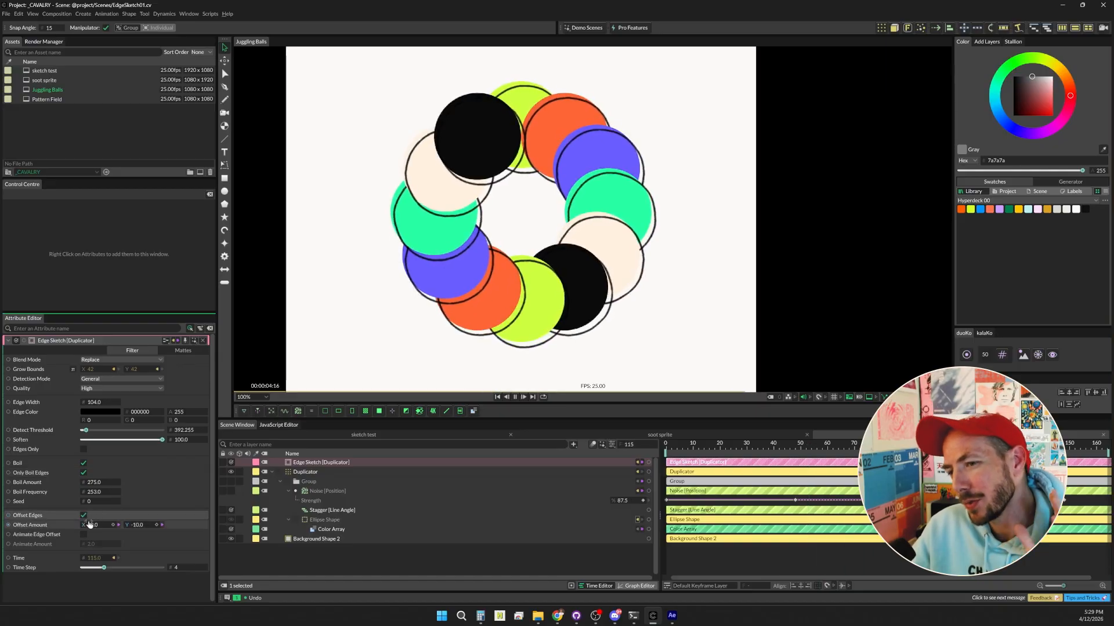
pyautogui.click(83, 516)
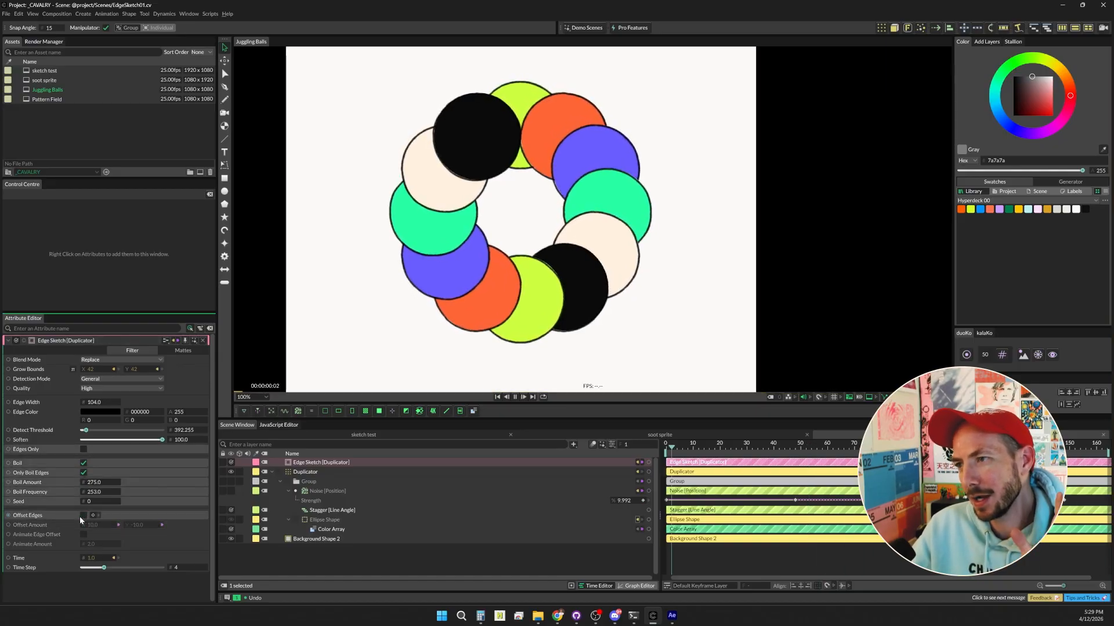
pyautogui.click(83, 516)
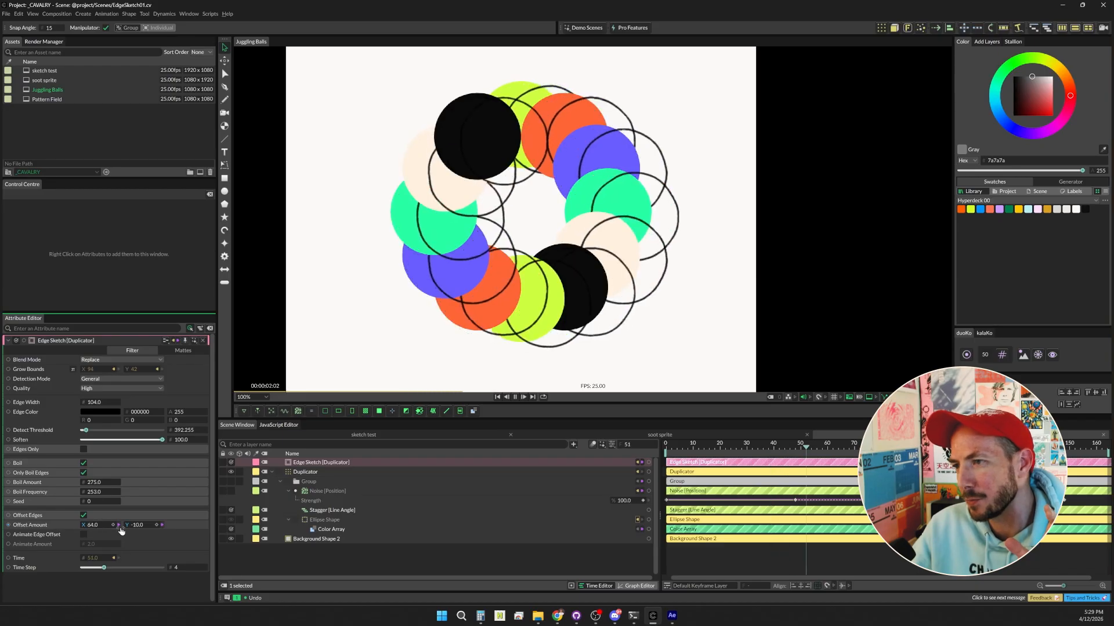
pyautogui.moveTo(122, 536)
pyautogui.mouseDown()
pyautogui.moveTo(165, 534)
pyautogui.moveTo(128, 531)
pyautogui.moveTo(139, 530)
pyautogui.mouseUp()
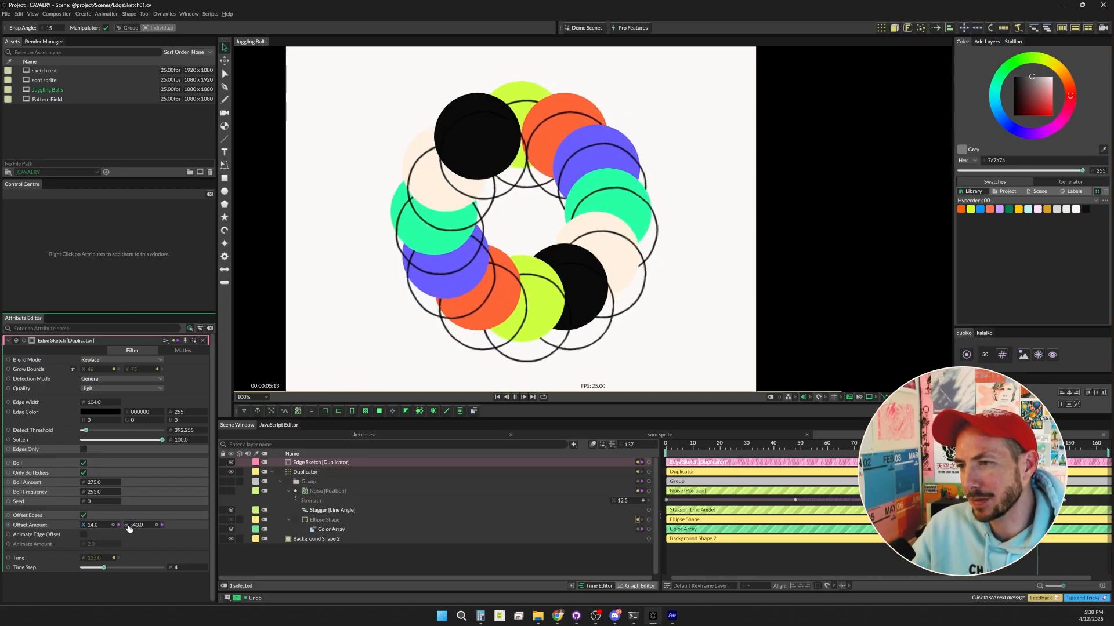
pyautogui.moveTo(148, 529); pyautogui.dragTo(144, 532)
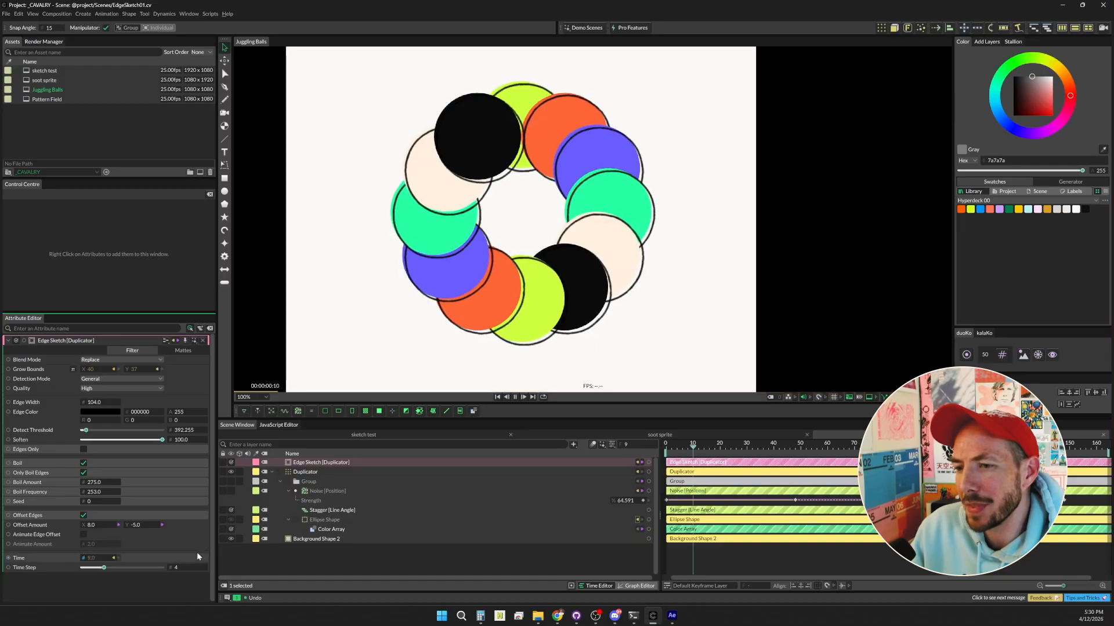
# Step: Set the Offset Amount X to 21 and enable Animate Edge Offset with an Animate Amount of 7
pyautogui.click(83, 534)
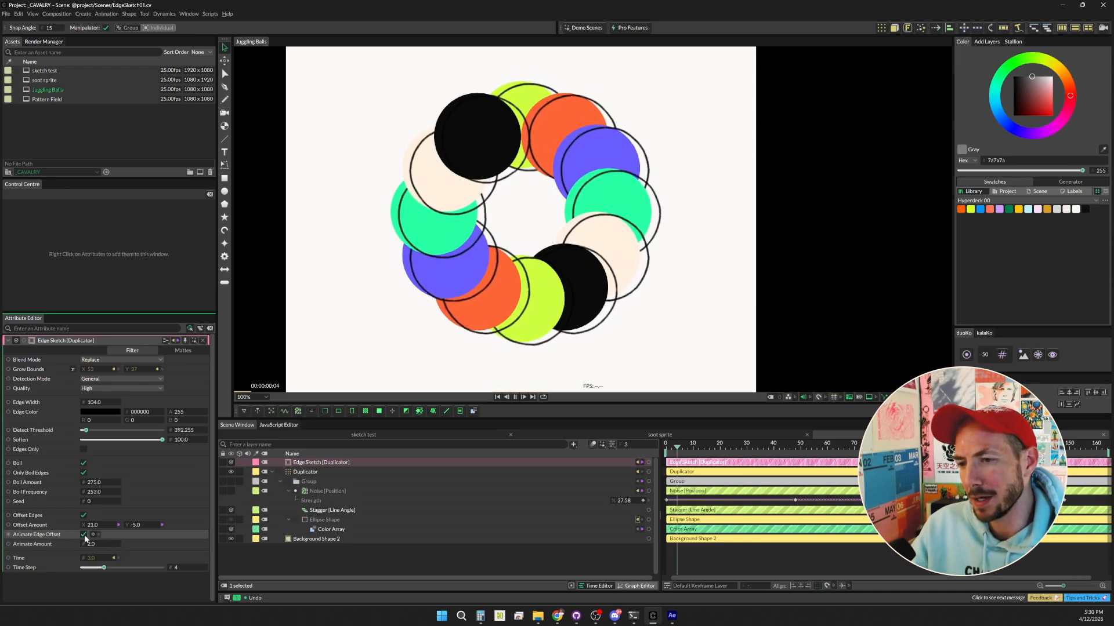
pyautogui.click(84, 534)
pyautogui.click(84, 534)
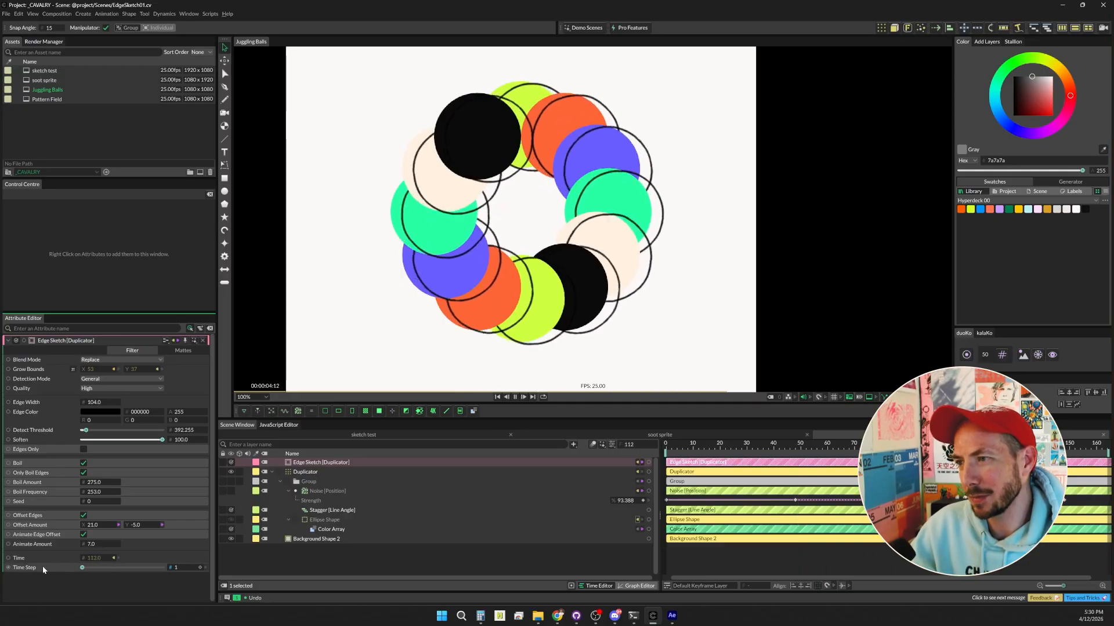
# Step: Compare Time Steps of 4 and 2 on the animated edge offset and set the Time Step to 4
pyautogui.doubleClick(176, 568)
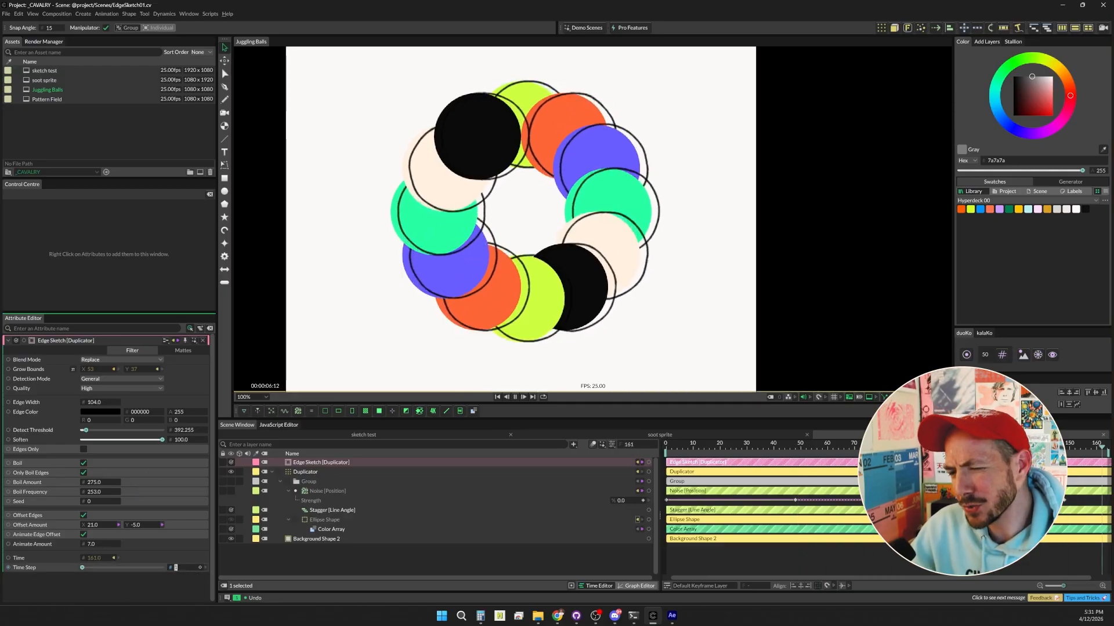
pyautogui.write('4')
pyautogui.press('Return')
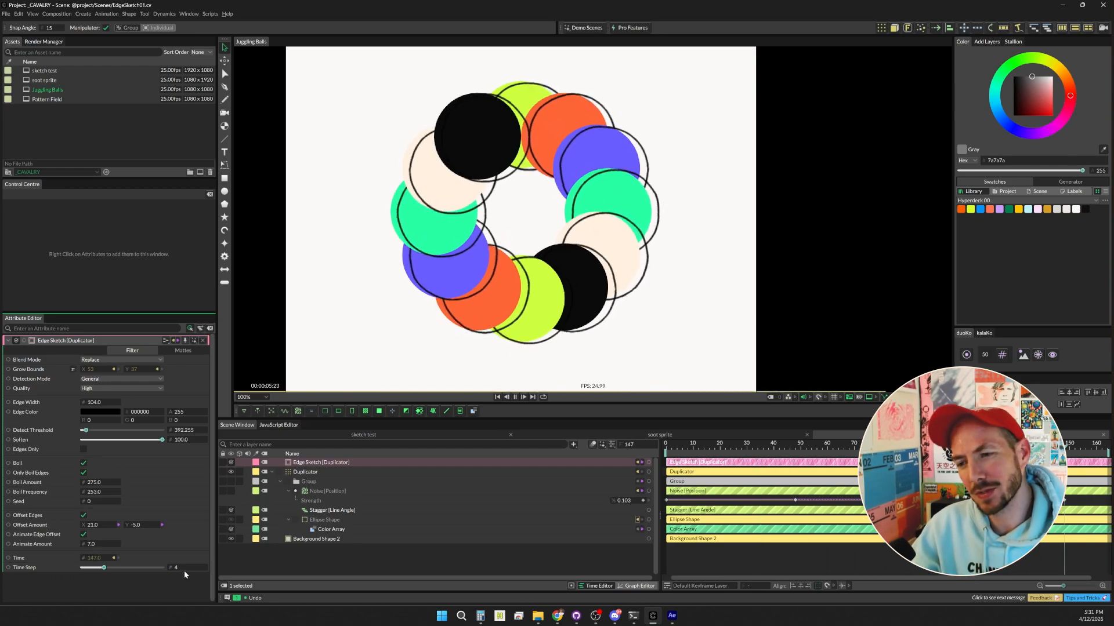
pyautogui.doubleClick(180, 568)
pyautogui.write('2')
pyautogui.press('Return')
pyautogui.doubleClick(177, 568)
pyautogui.write('4')
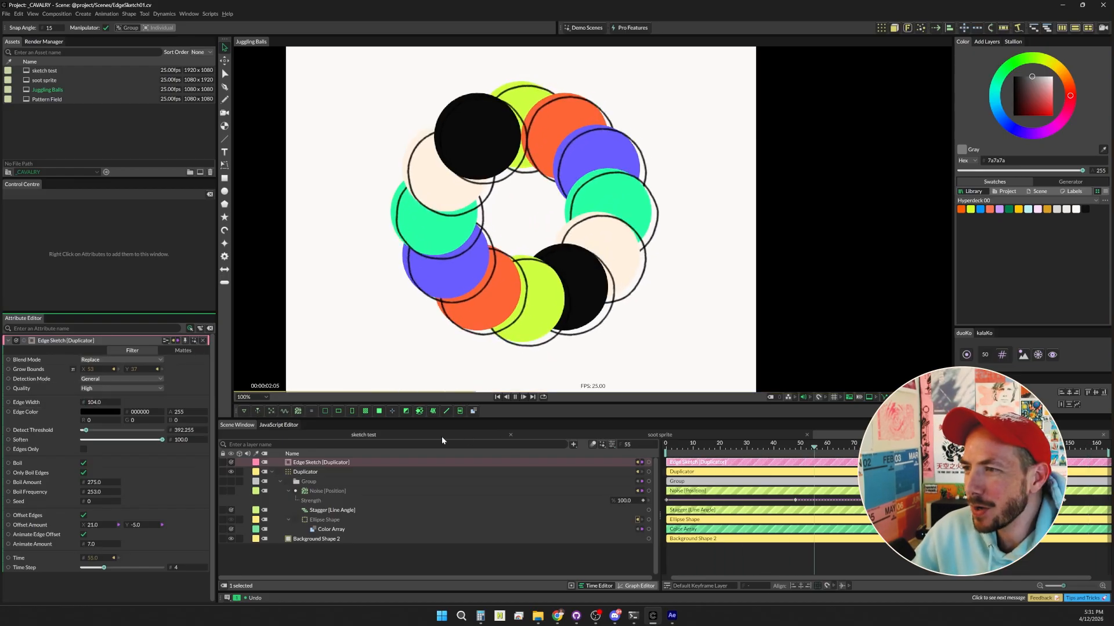
# Step: Look through the Edge Sketch filter's preset list and close it without applying a preset
pyautogui.click(194, 341)
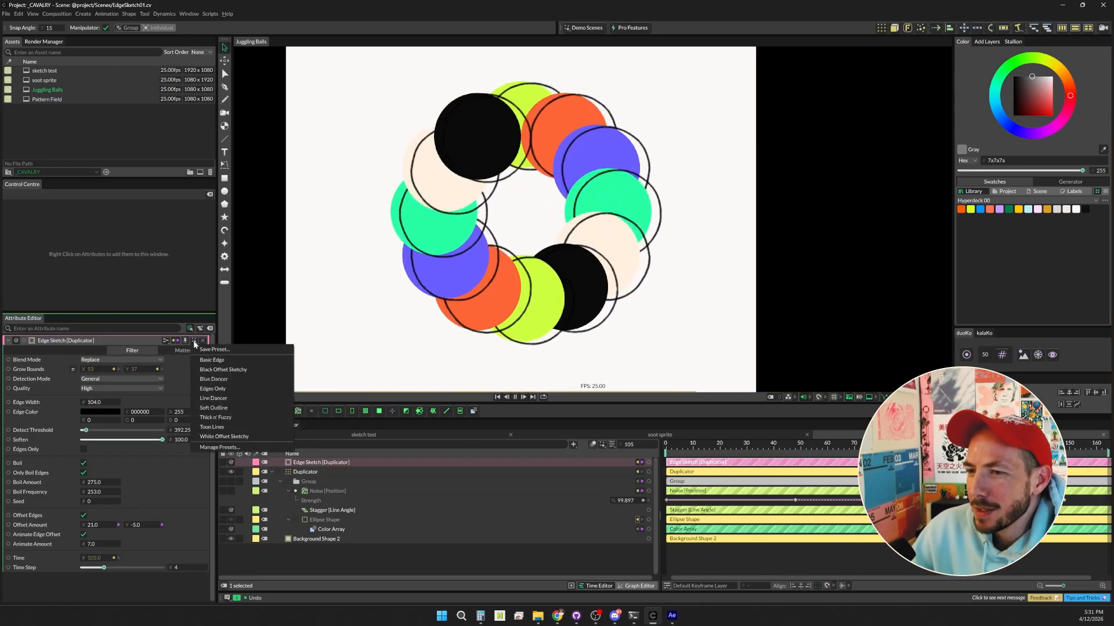
pyautogui.click(193, 342)
pyautogui.click(193, 341)
pyautogui.click(174, 478)
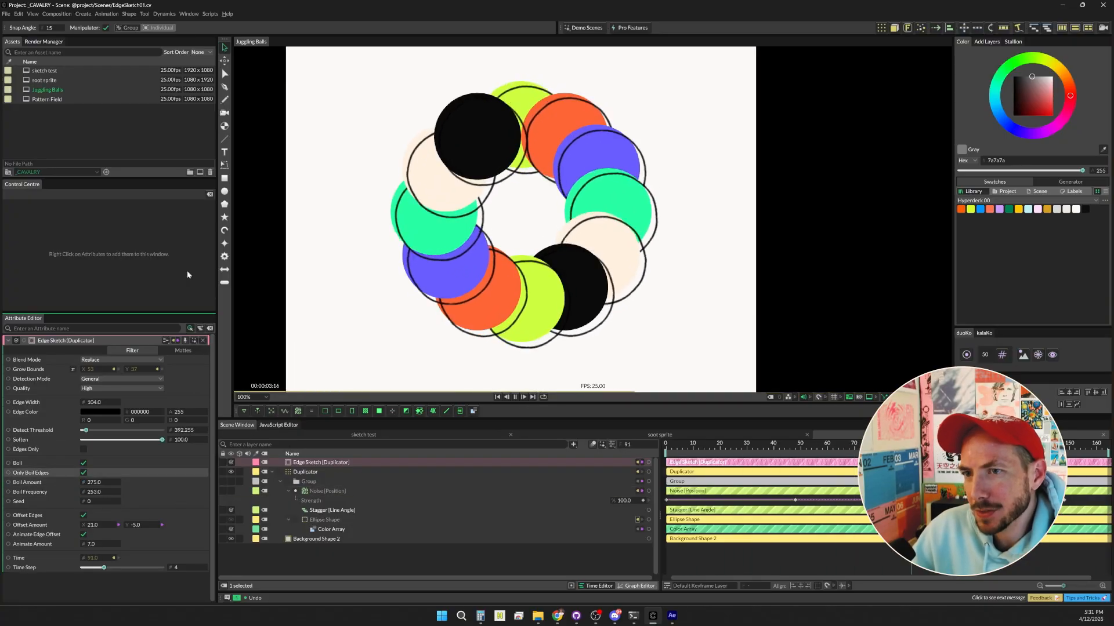
# Step: Stop the juggling balls playback, open the soot sprite composition and play its animation
pyautogui.press('space')
pyautogui.rightClick(65, 80)
pyautogui.click(852, 380)
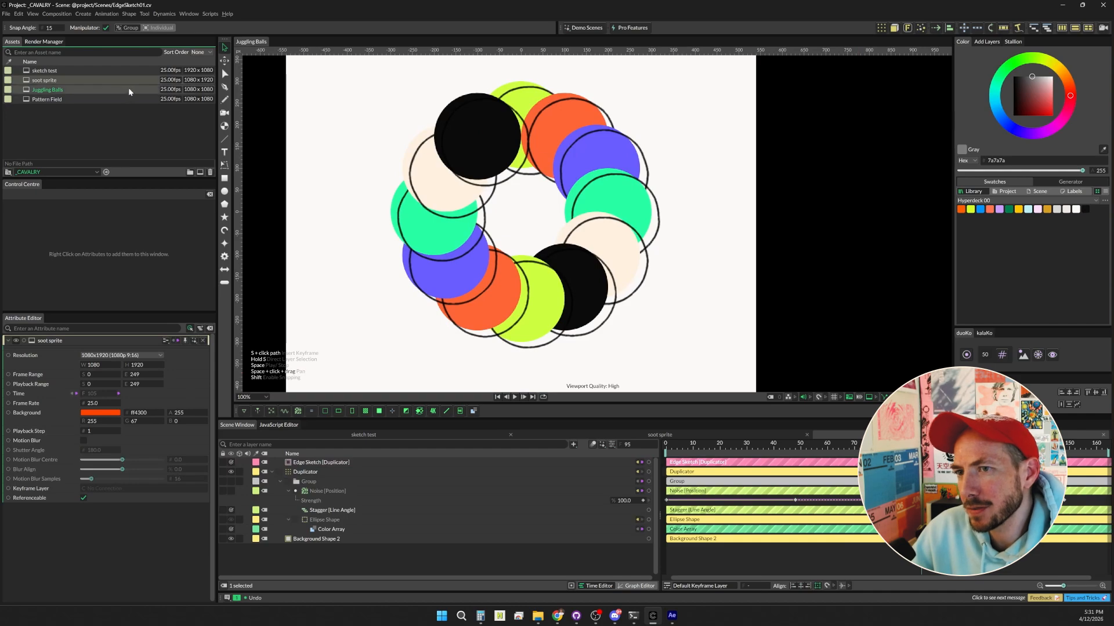
pyautogui.doubleClick(73, 74)
pyautogui.doubleClick(71, 79)
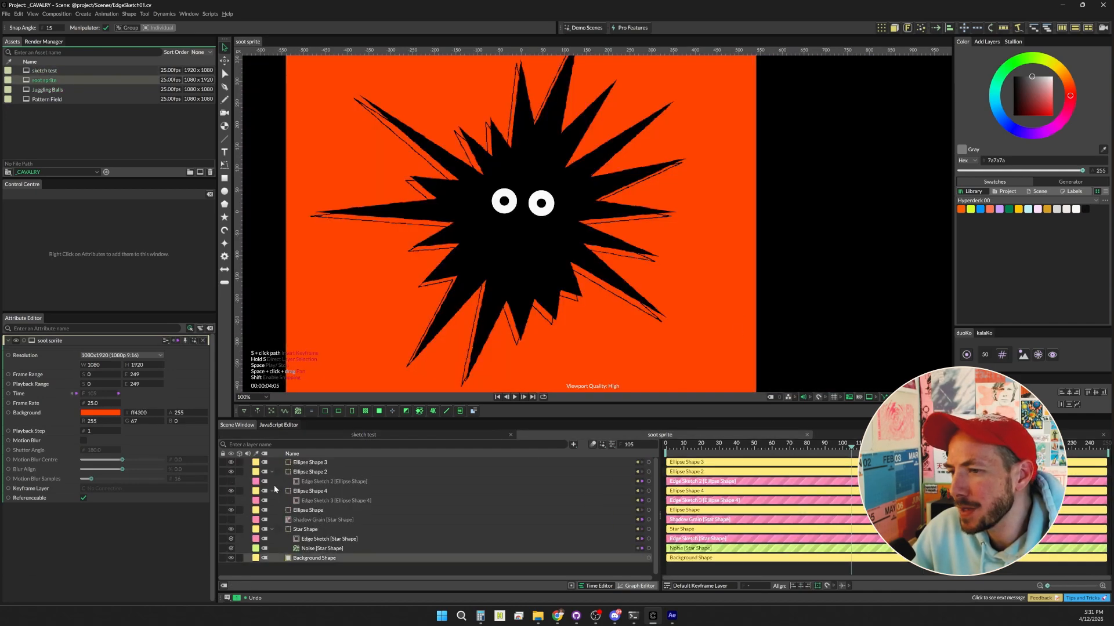
pyautogui.press('space')
pyautogui.scroll(-1, 696, 252)
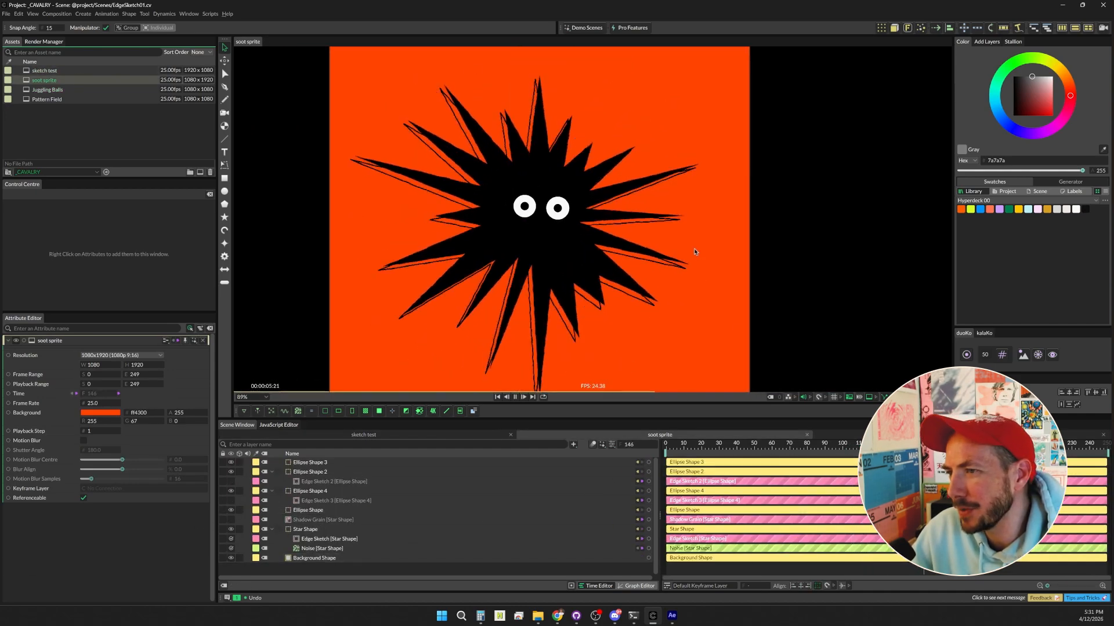
pyautogui.scroll(1, 695, 251)
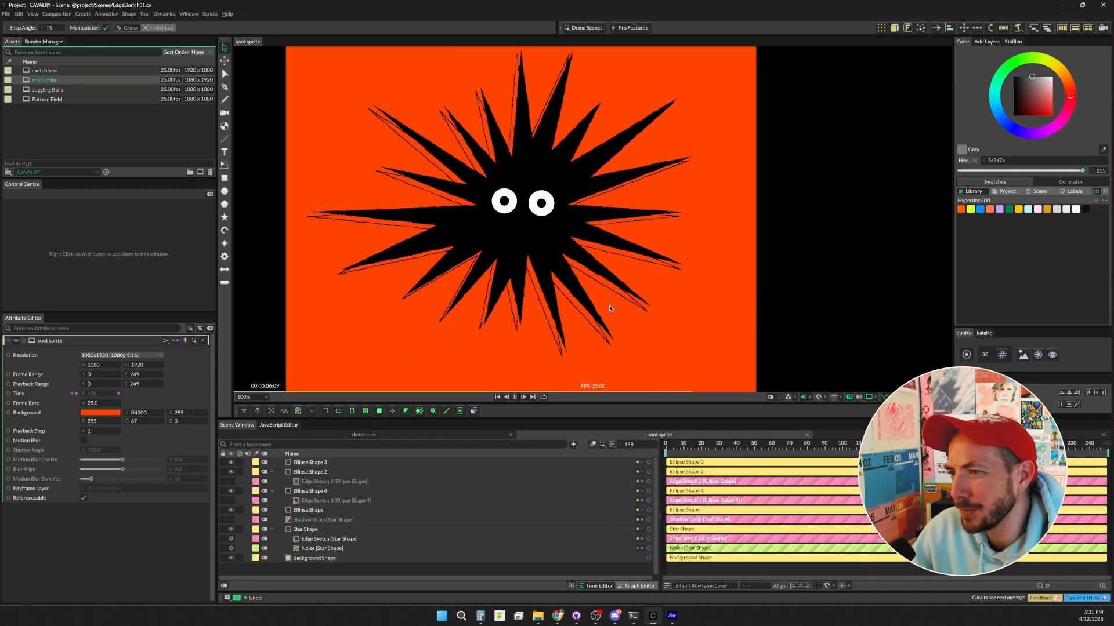
# Step: Compare the star with its Edge Sketch filter off and on, and enable the Edge Sketch filters on Ellipse Shape 2 and Ellipse Shape 4
pyautogui.click(231, 539)
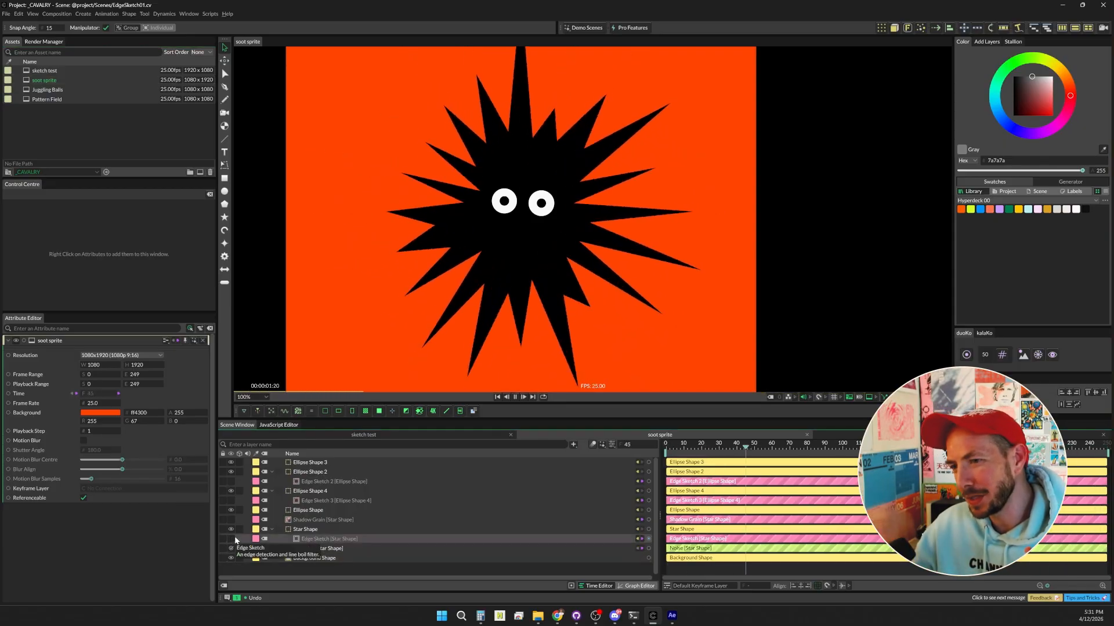
pyautogui.click(231, 538)
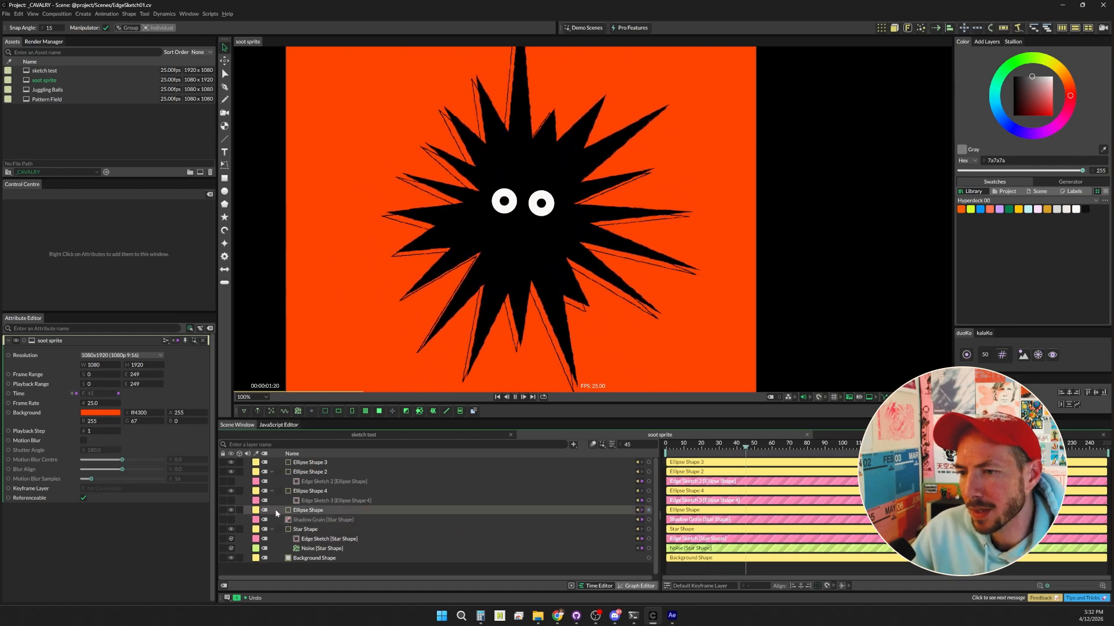
pyautogui.click(235, 498)
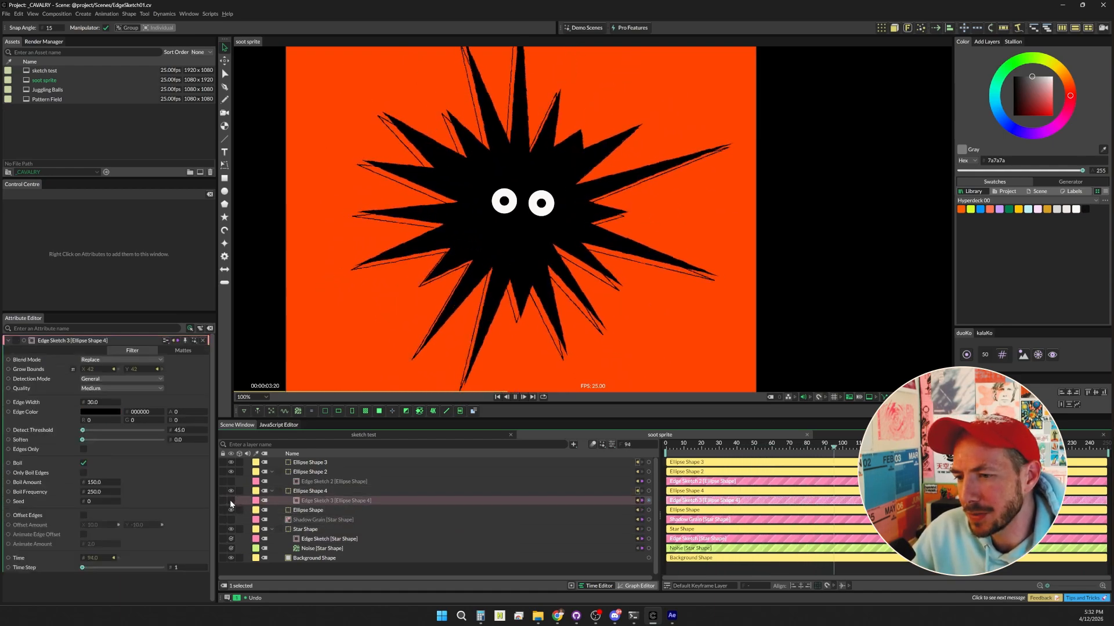
pyautogui.click(230, 501)
pyautogui.click(231, 482)
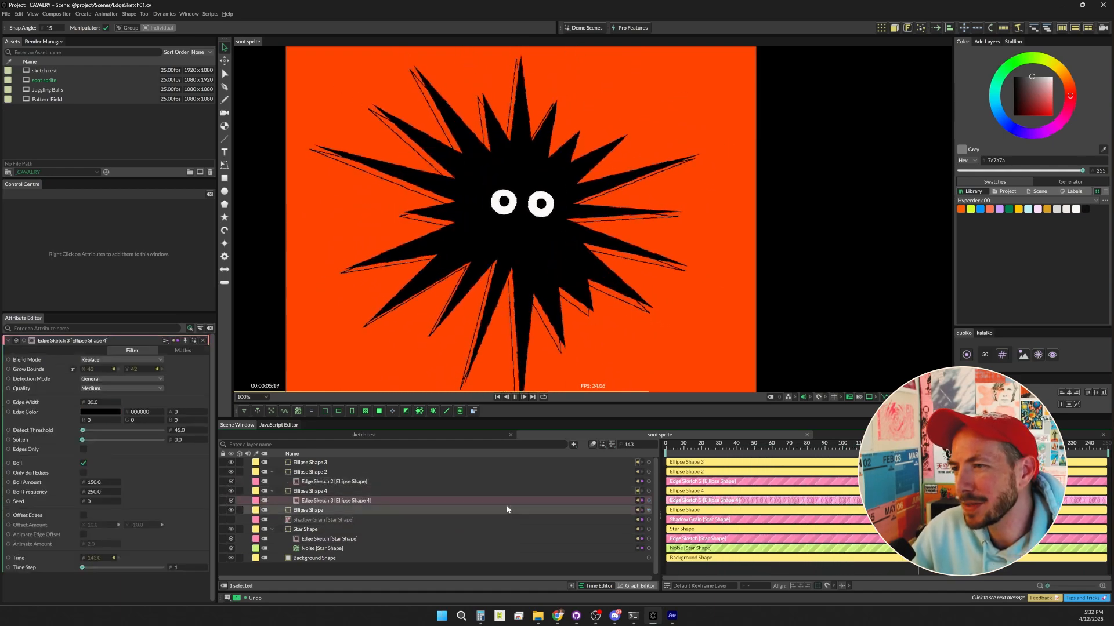
pyautogui.moveTo(640, 325); pyautogui.dragTo(635, 320)
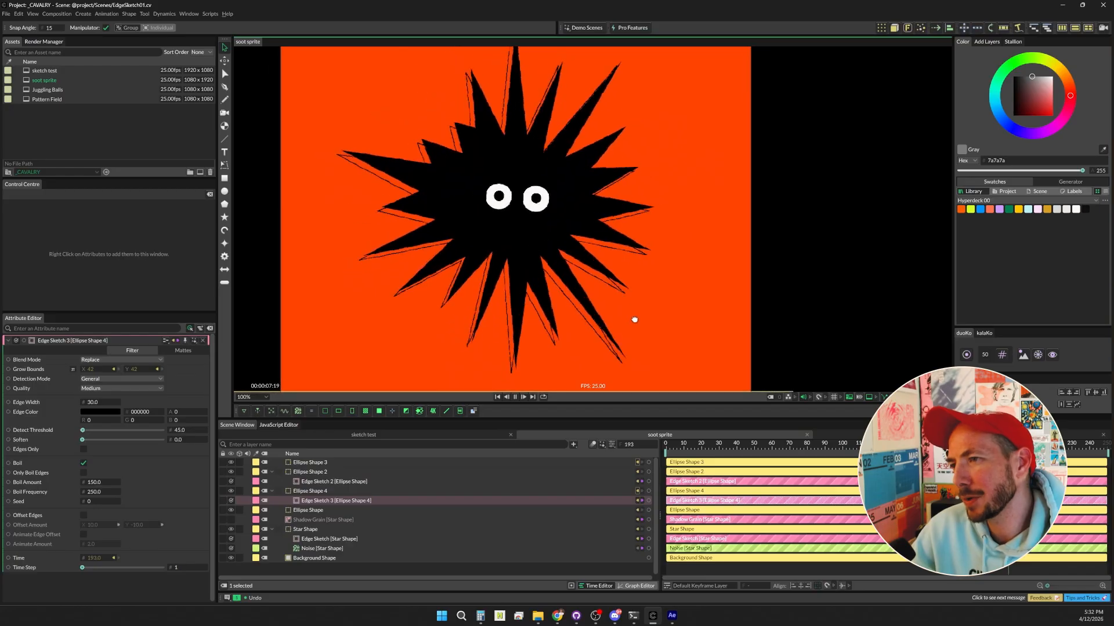
# Step: Enable the Shadow Grain filter on the Star Shape, review the whole sprite during playback and stop the animation
pyautogui.click(238, 519)
pyautogui.click(230, 520)
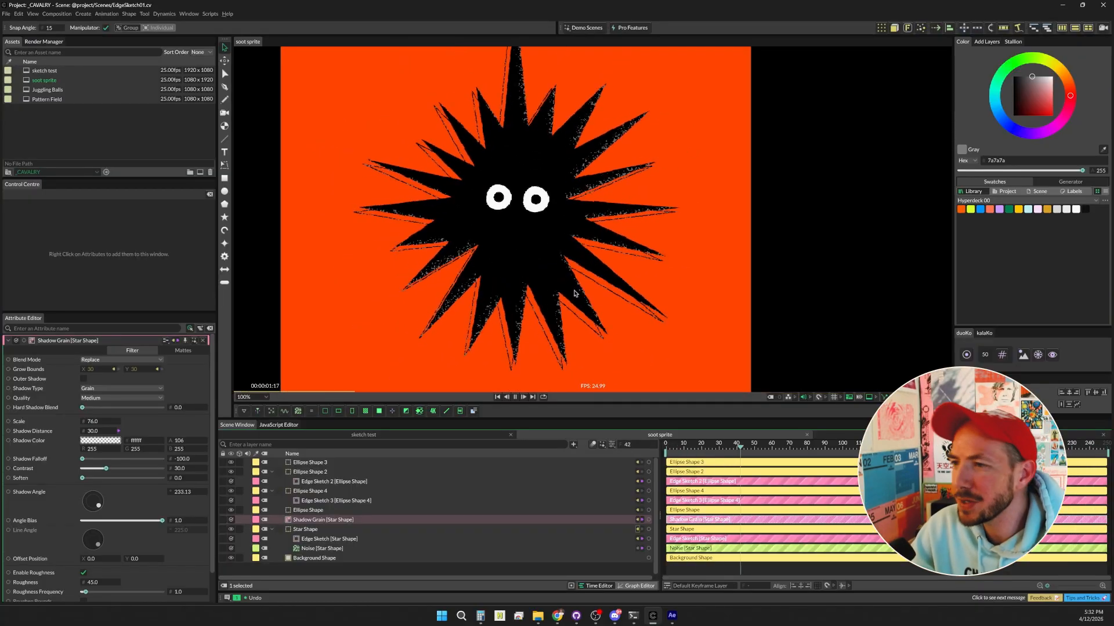
pyautogui.scroll(-2, 573, 294)
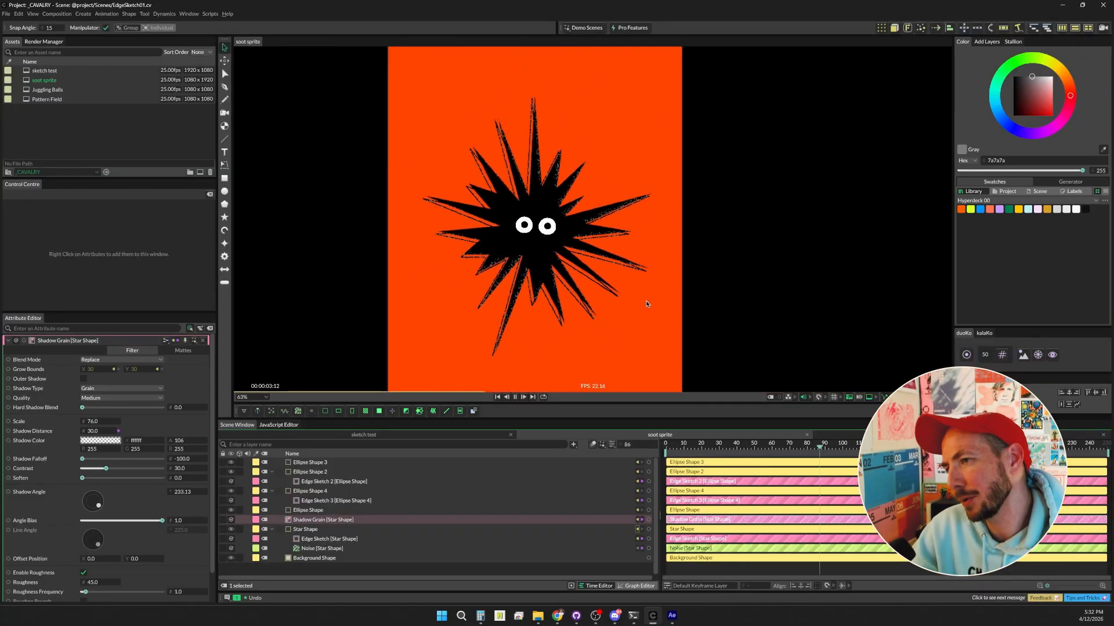
pyautogui.press('space')
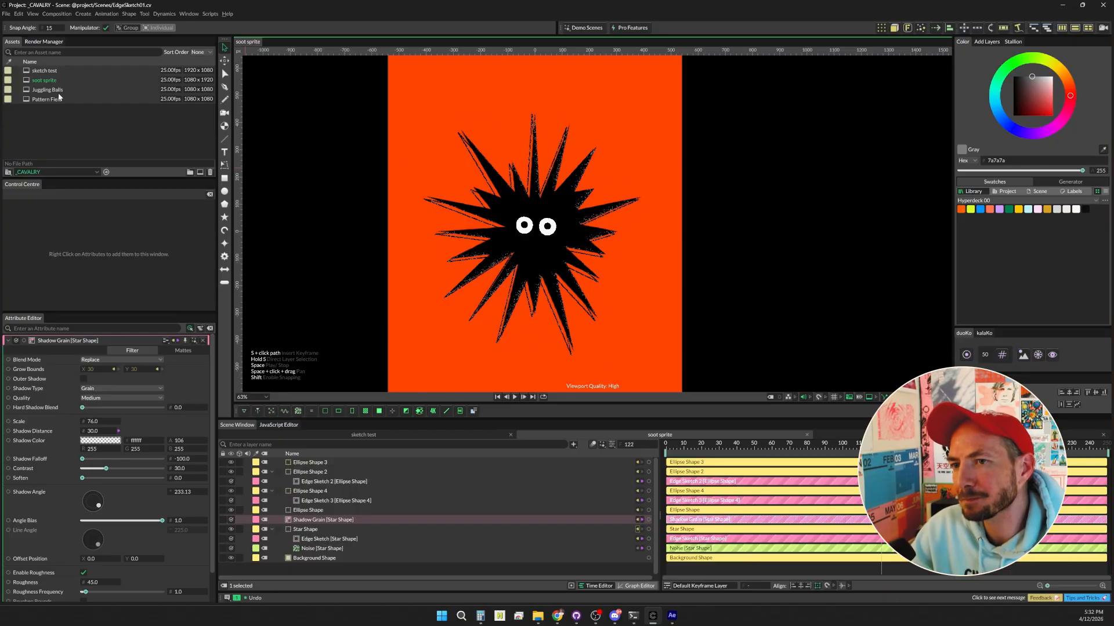
# Step: Open the Juggling Balls composition and load the Basic Edge preset on the Duplicator's Edge Sketch filter
pyautogui.doubleClick(76, 90)
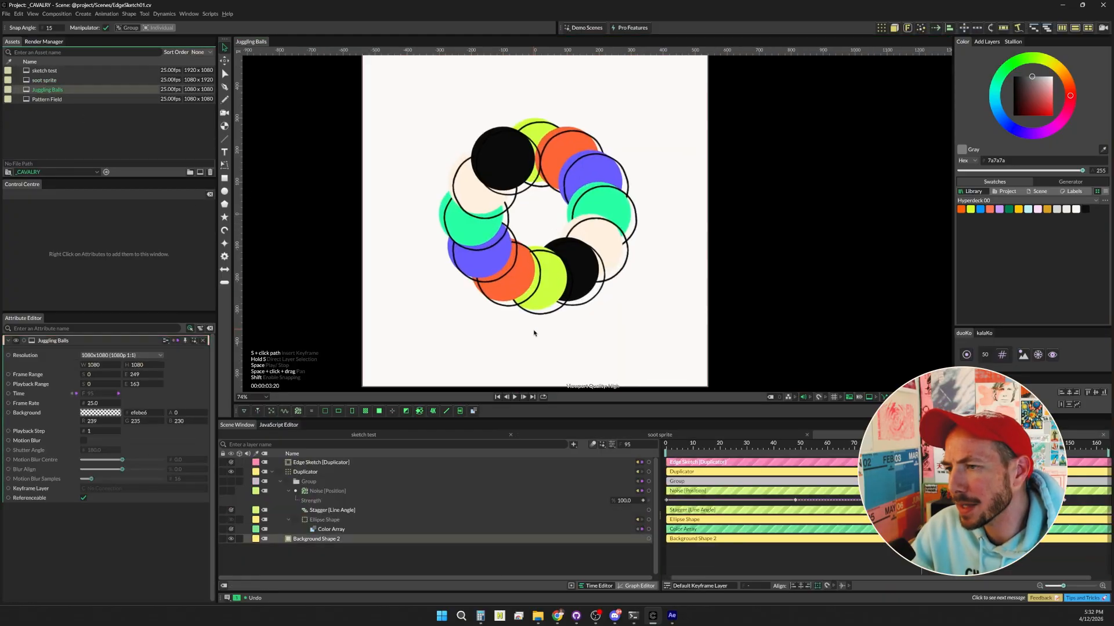
pyautogui.scroll(1, 533, 333)
pyautogui.click(314, 463)
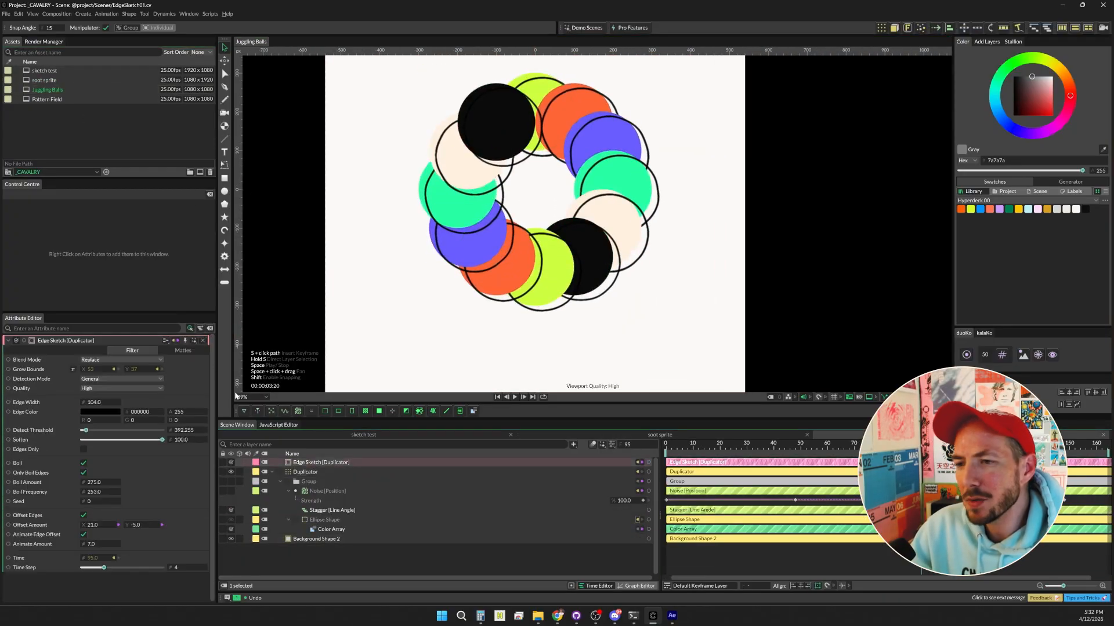
pyautogui.click(195, 344)
pyautogui.click(219, 361)
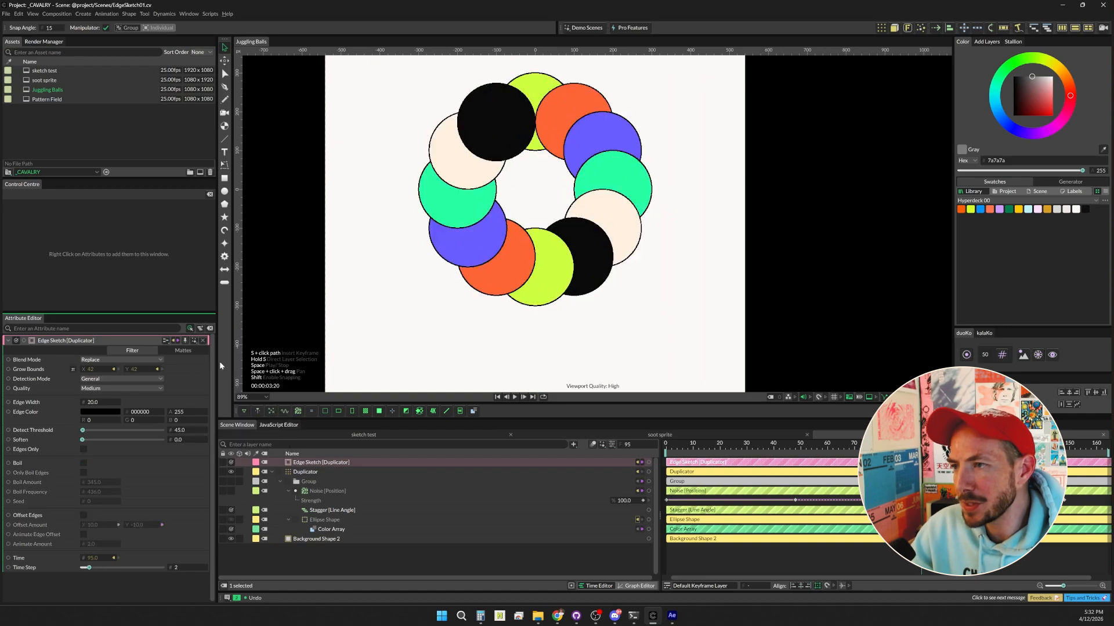
# Step: Try the Black Offset Sketchy and Blue Dancer presets on the Edge Sketch filter and preview the Blue Dancer animation from the start
pyautogui.click(195, 343)
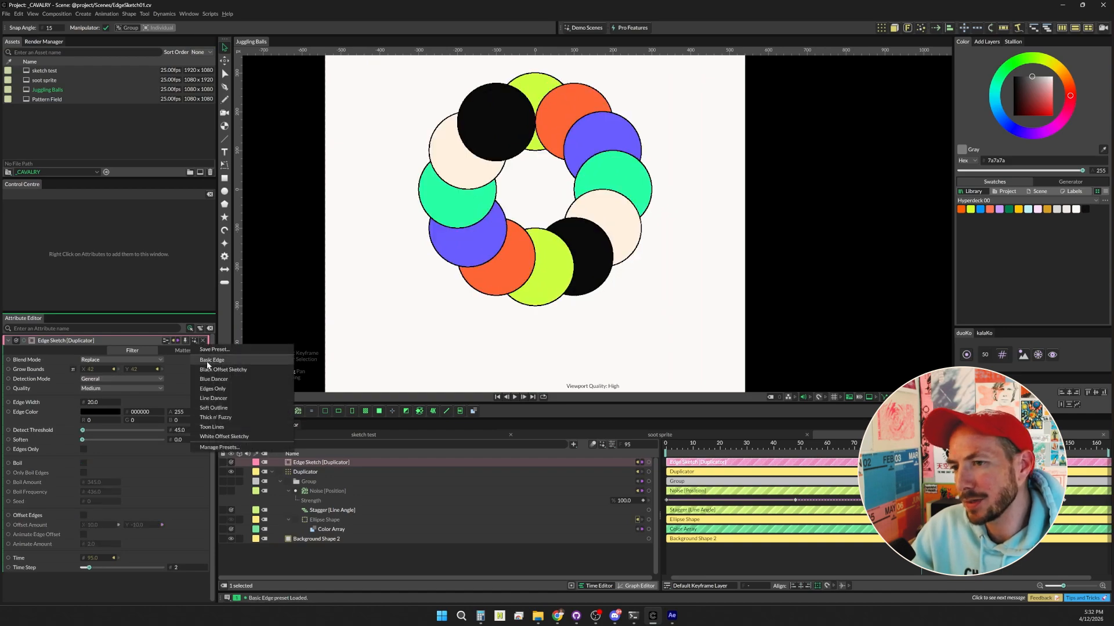
pyautogui.click(210, 369)
pyautogui.click(196, 342)
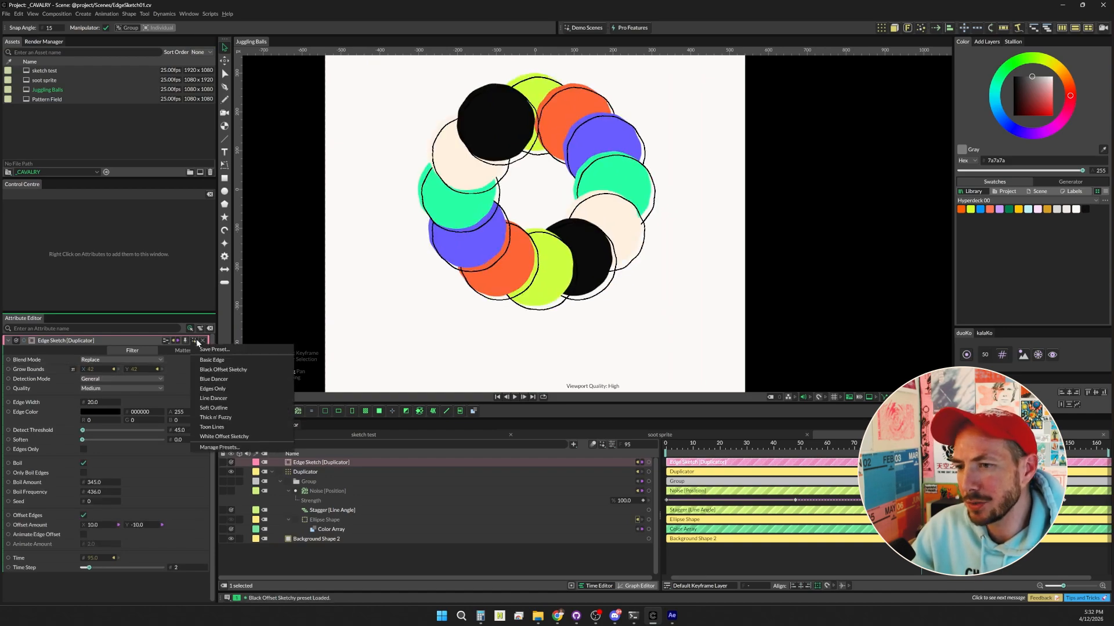
pyautogui.click(213, 379)
pyautogui.click(192, 342)
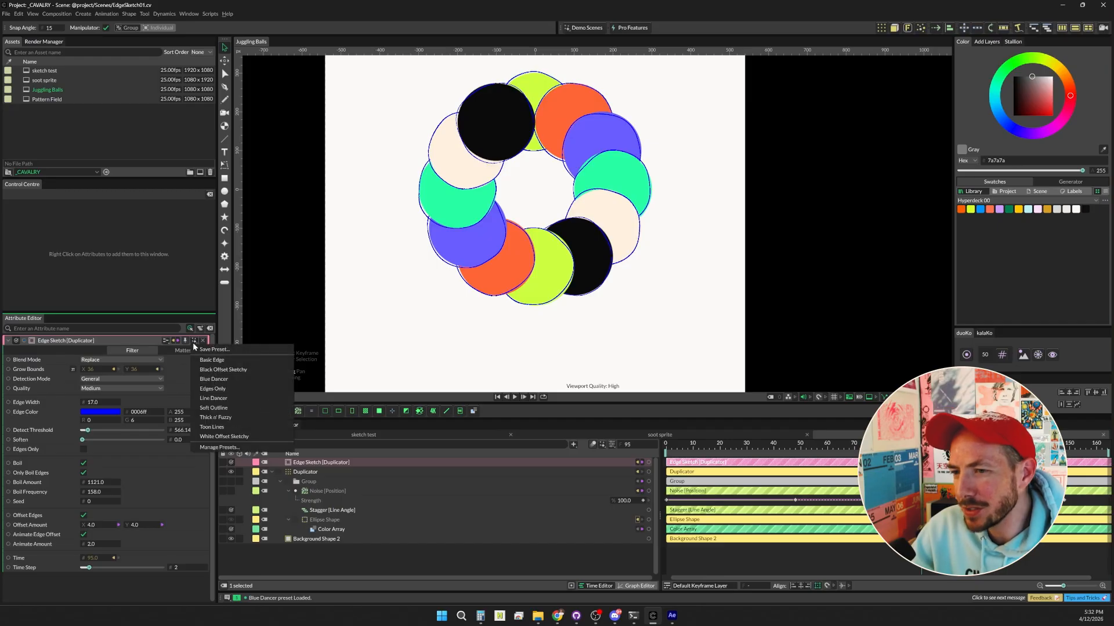
pyautogui.click(671, 447)
pyautogui.press('space')
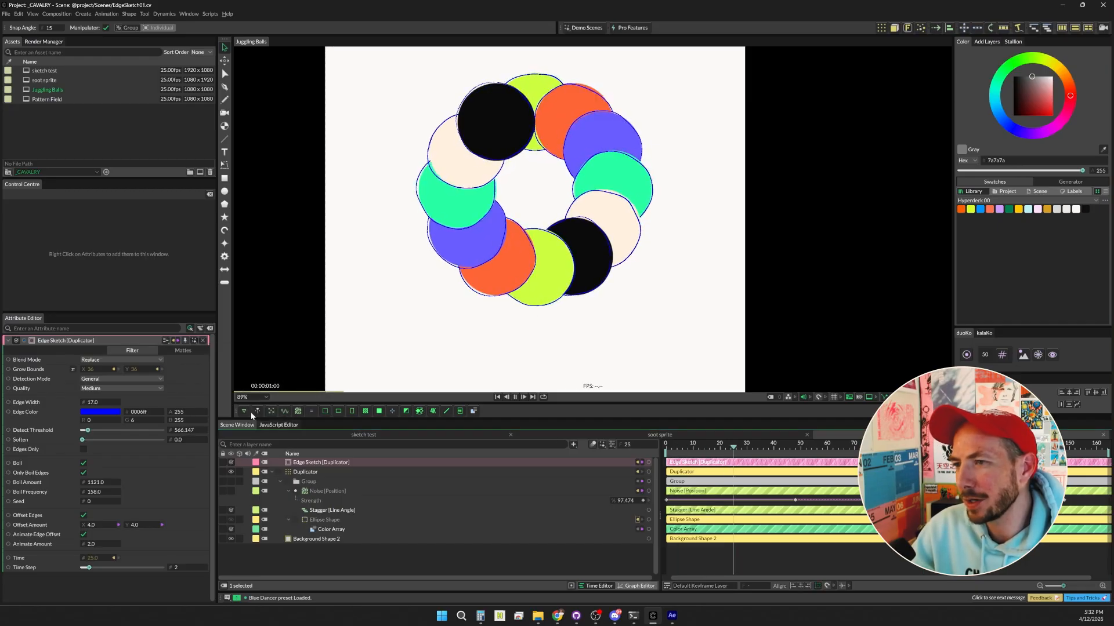
pyautogui.press('space')
# Step: Load the Thick n' Fuzzy preset on the Edge Sketch filter and play the animation
pyautogui.click(195, 341)
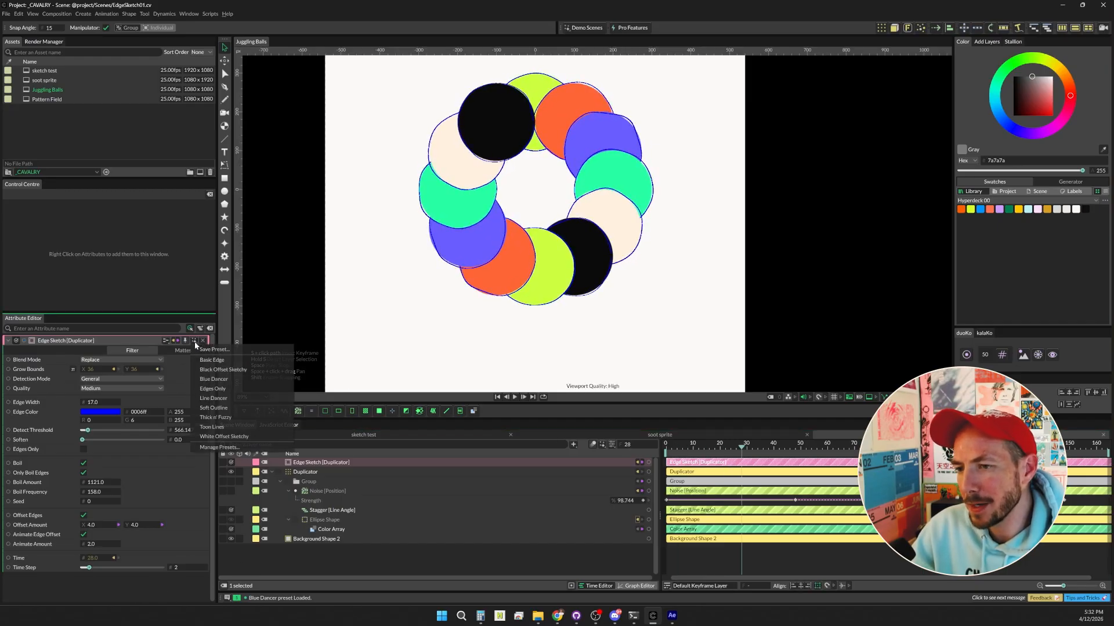
pyautogui.click(242, 416)
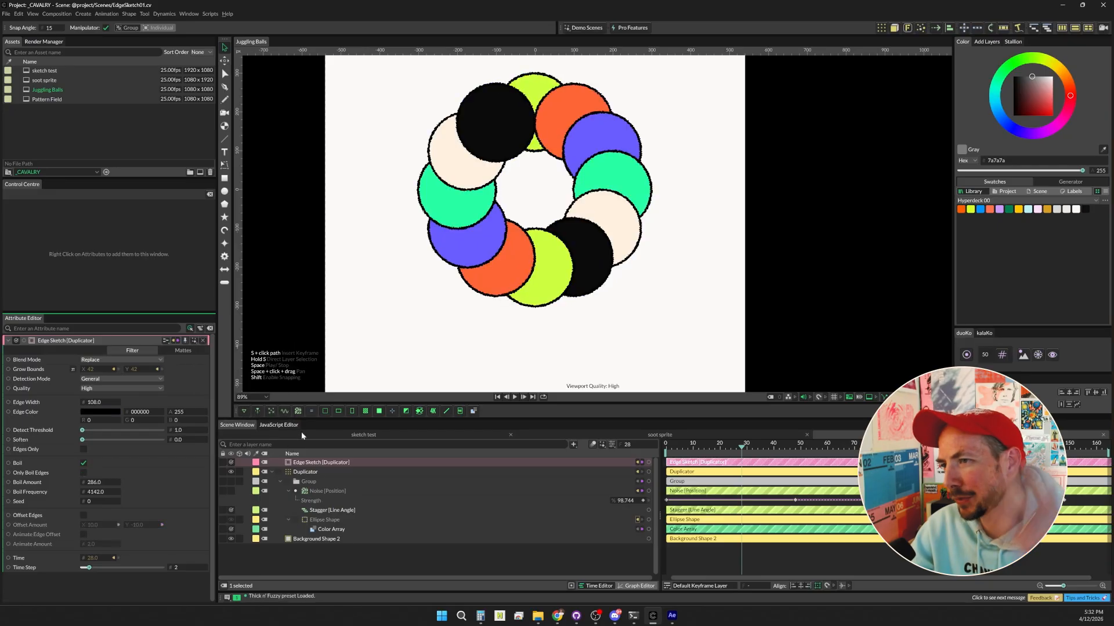
pyautogui.press('space')
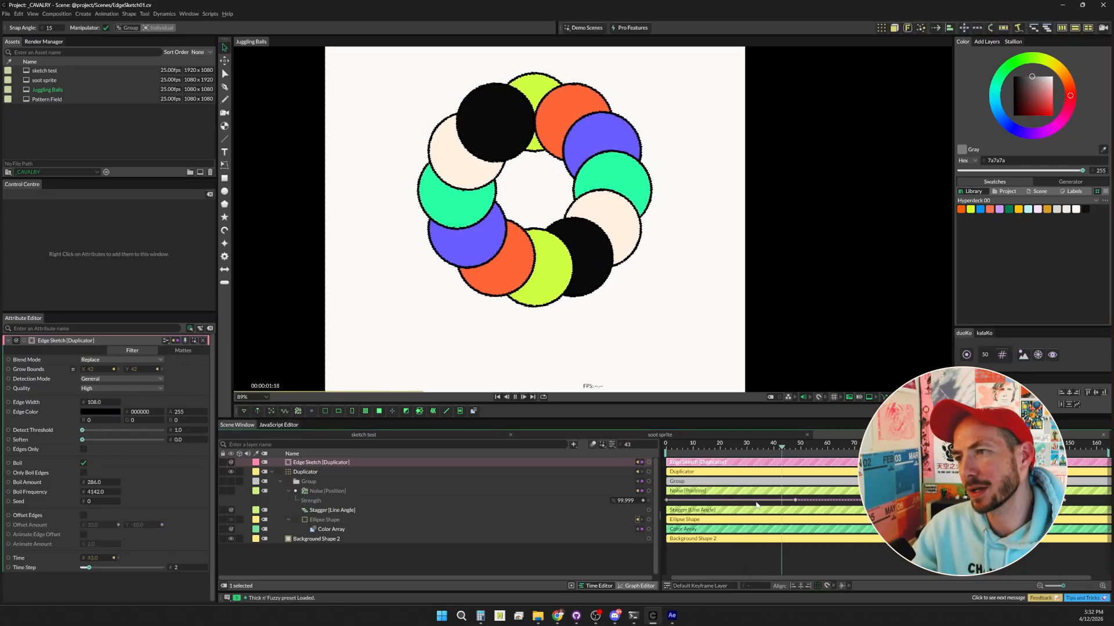
# Step: Load the Toon Lines preset on the Edge Sketch filter, preview the animation and stop playback
pyautogui.click(194, 342)
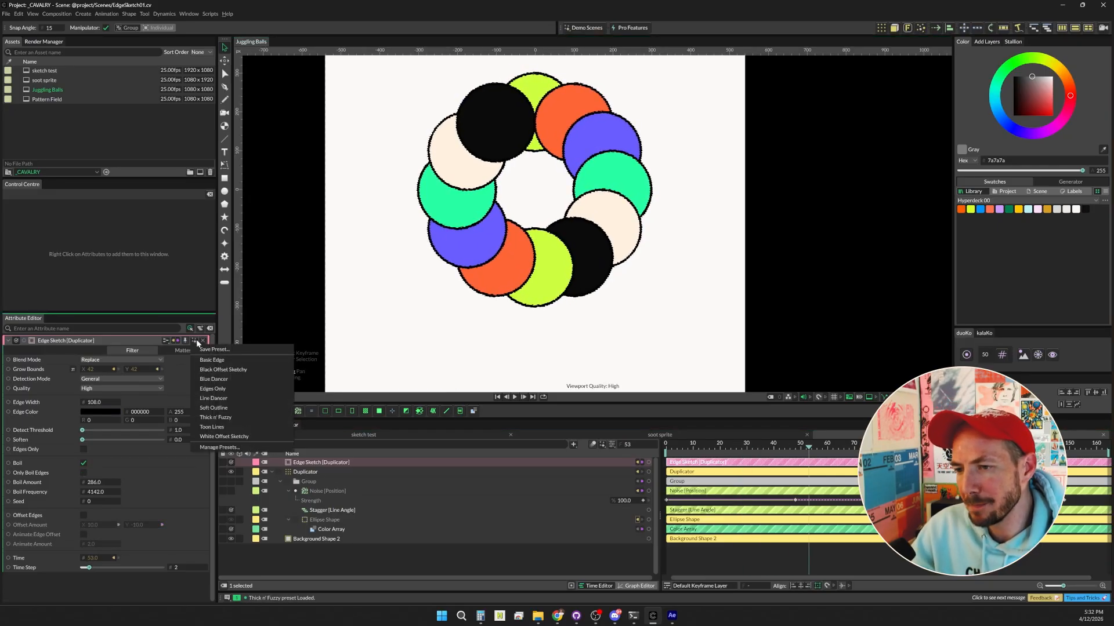
pyautogui.click(237, 427)
pyautogui.press('space')
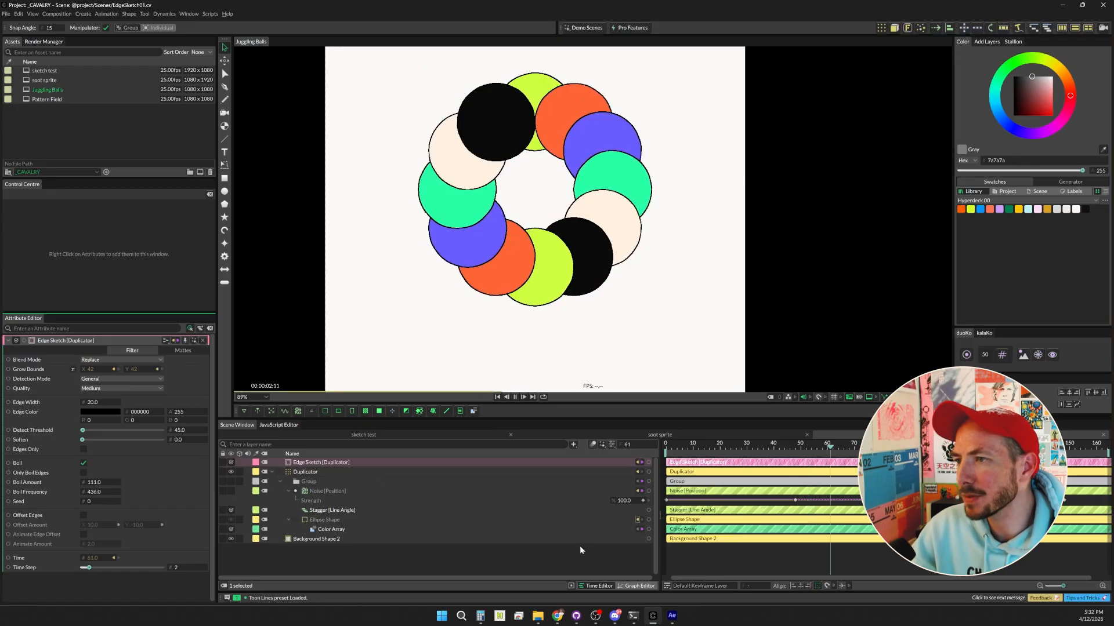
pyautogui.press('space')
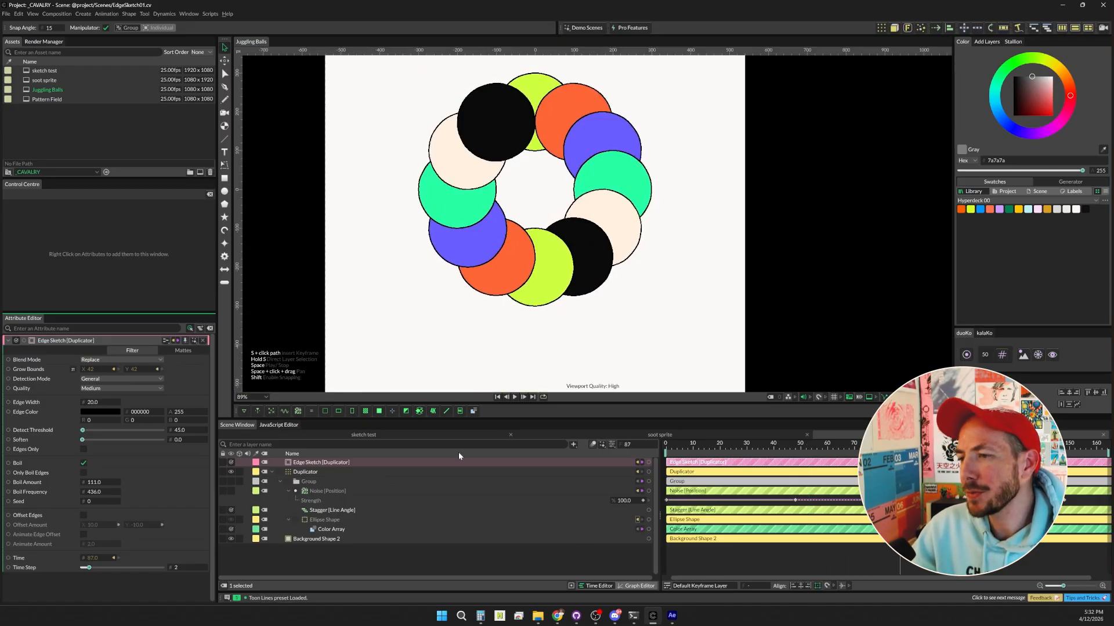